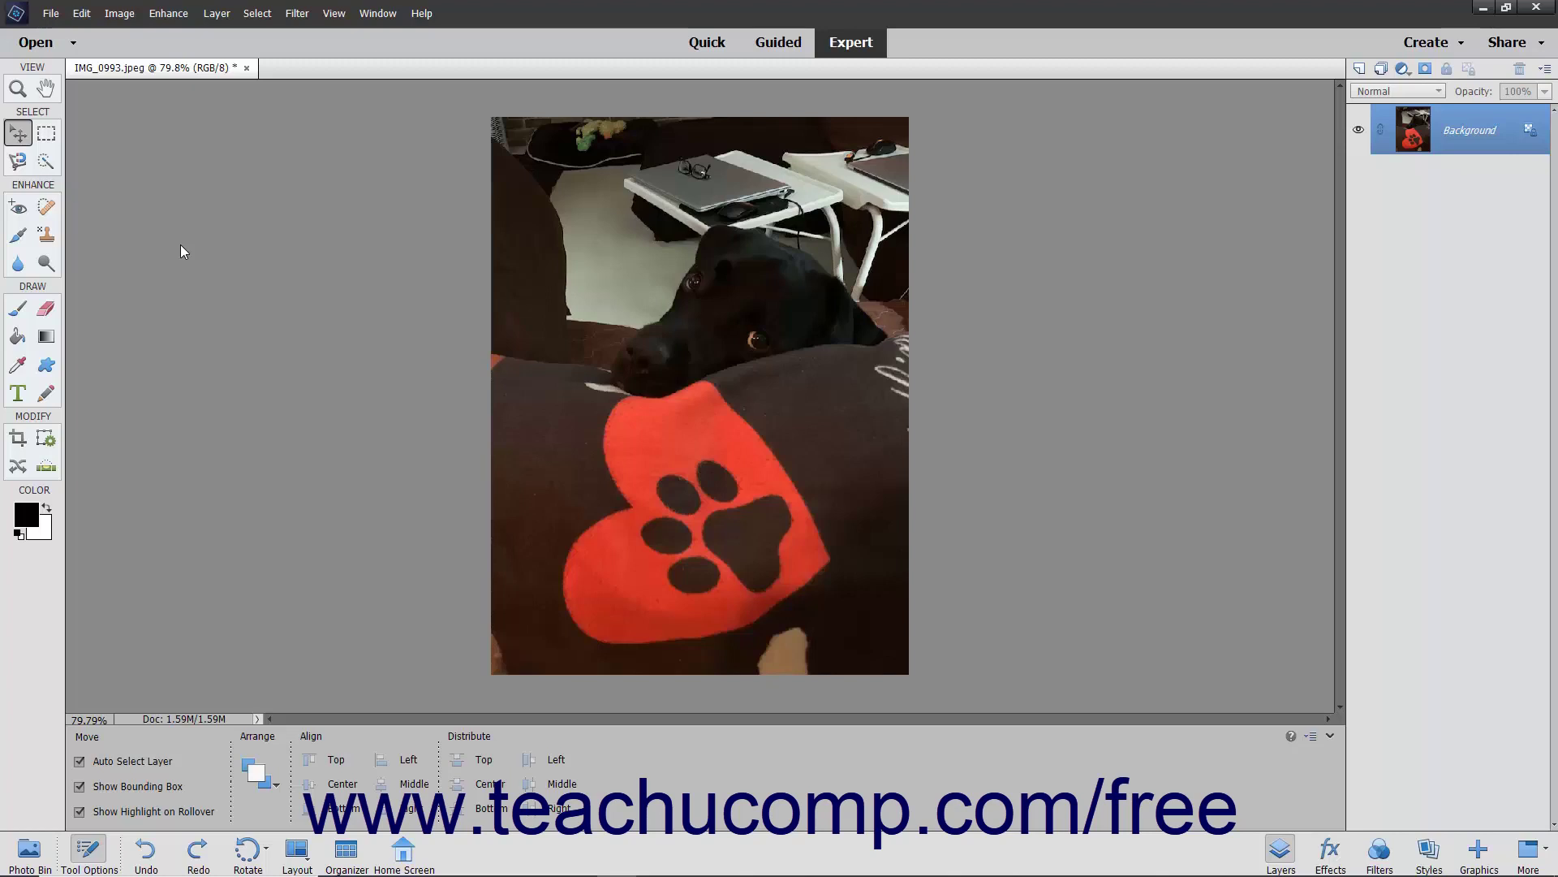
# - Open the Print dialog for the dog photo from the File menu
pyautogui.click(51, 13)
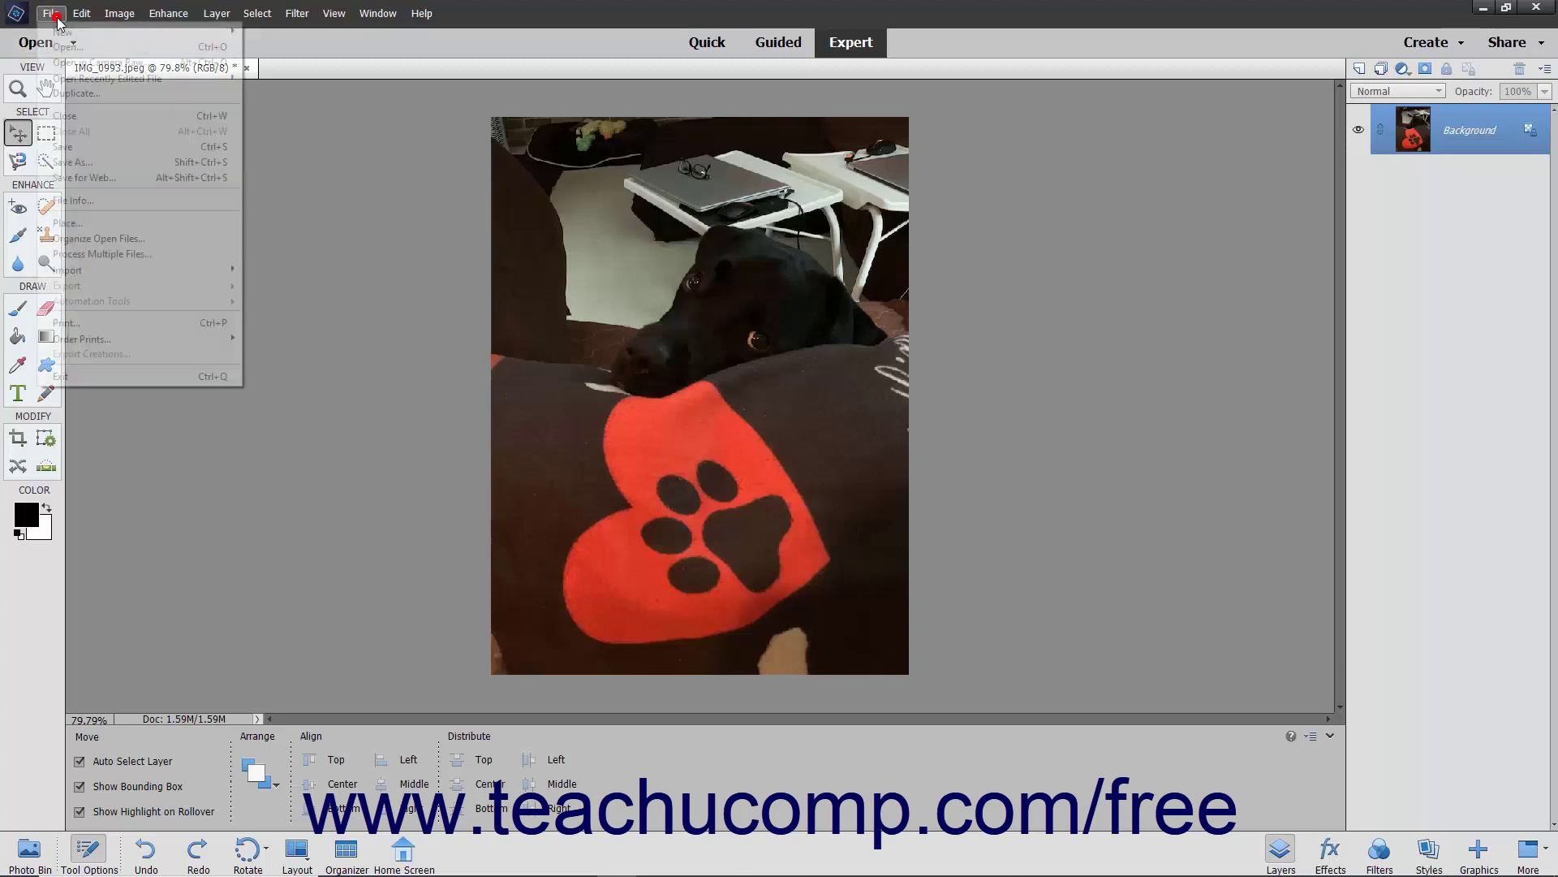
pyautogui.click(100, 321)
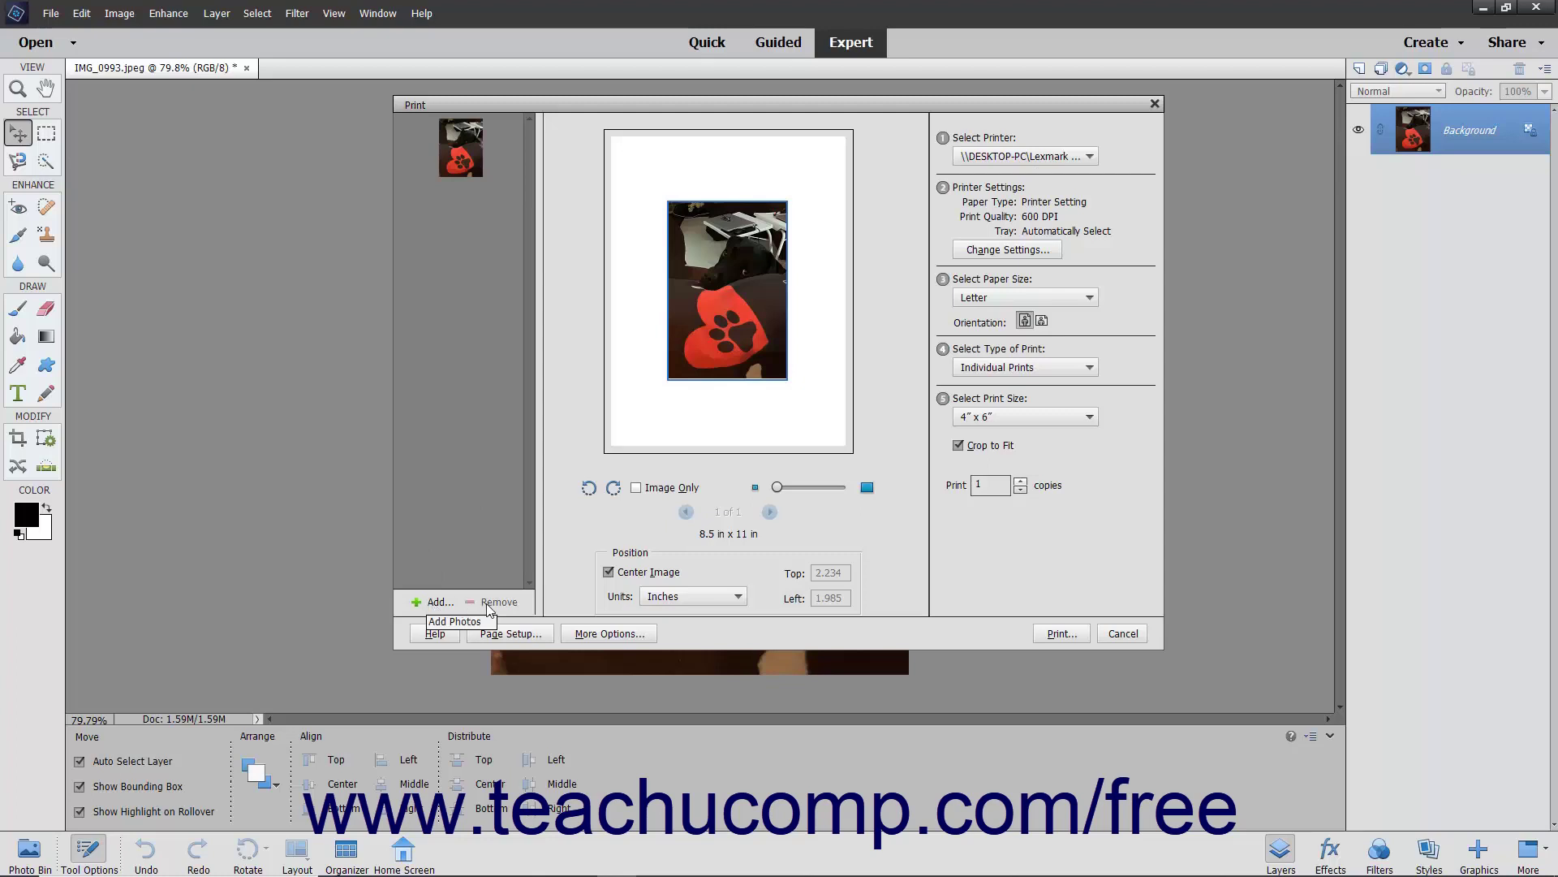
# - From the Entire Catalog, add the QR-code image and the round ornament image to the prints
pyautogui.click(431, 607)
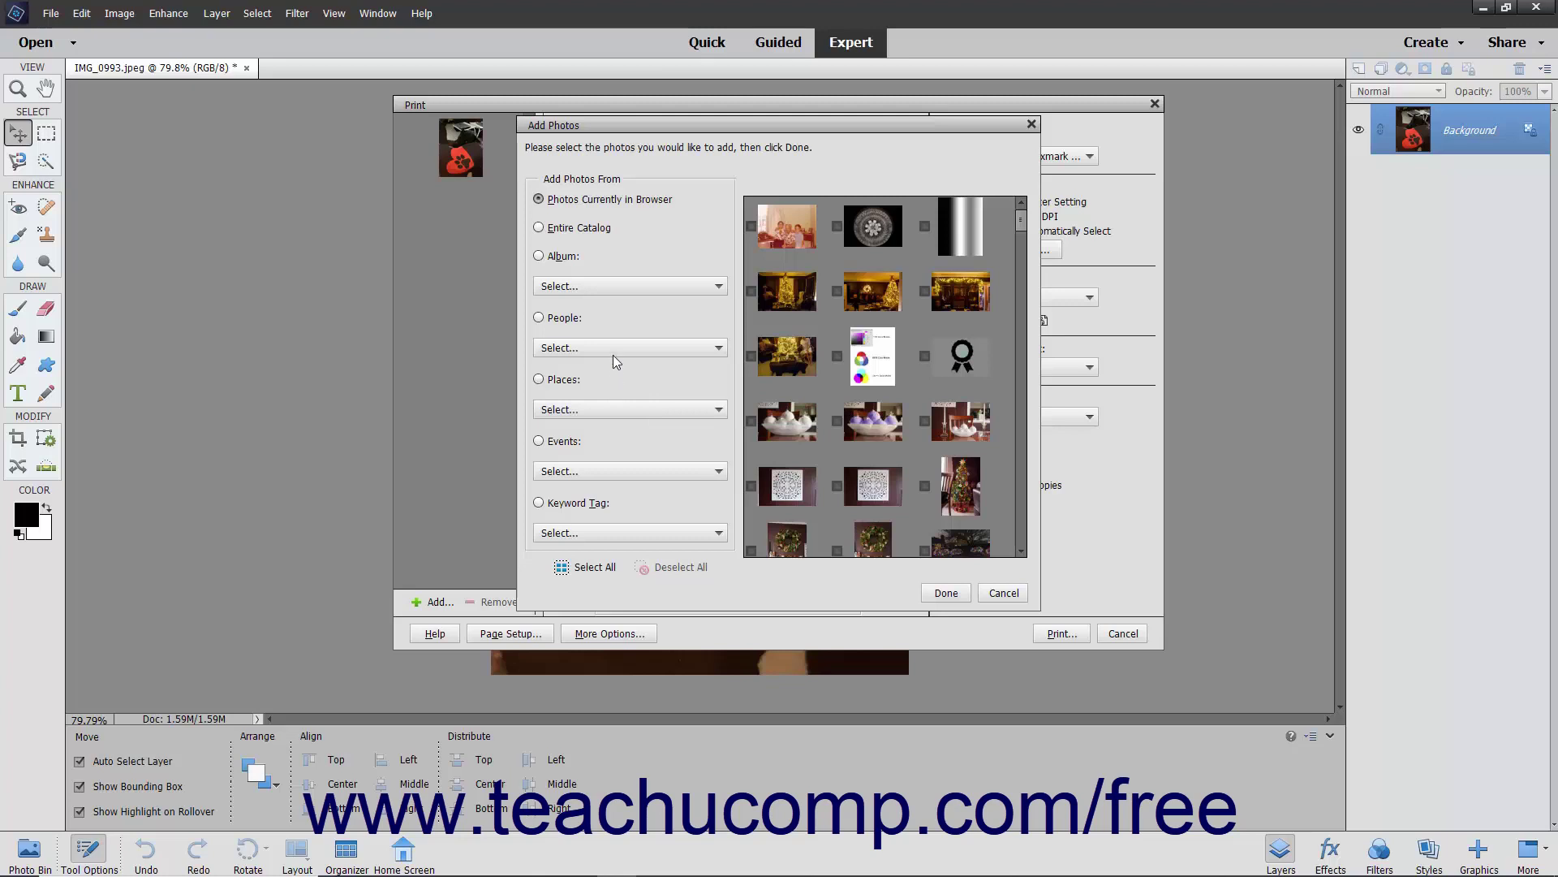
pyautogui.click(565, 228)
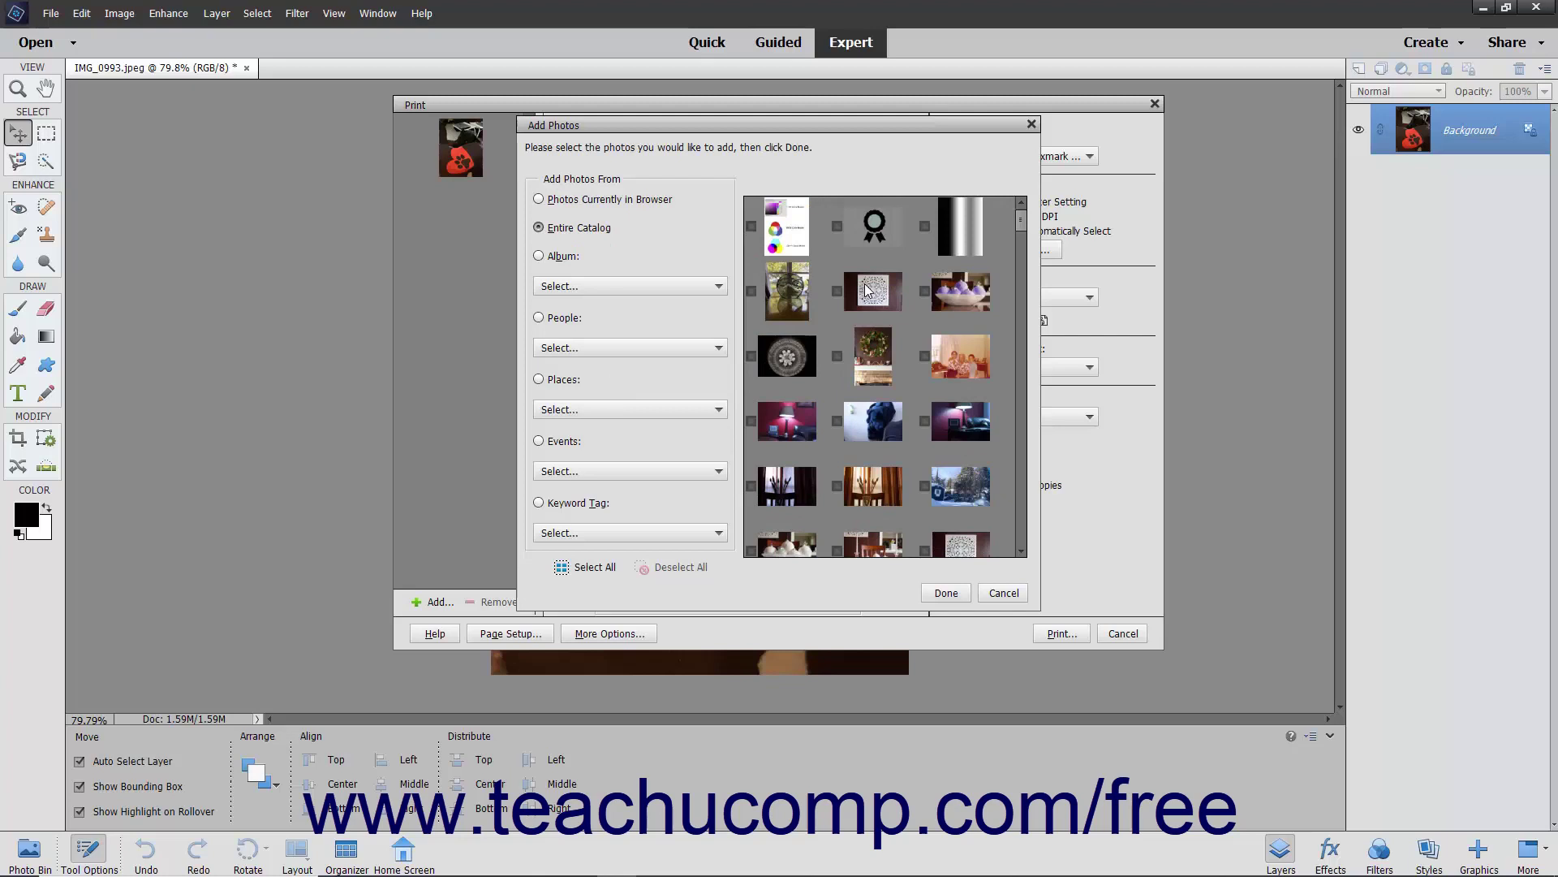
pyautogui.click(868, 293)
pyautogui.click(799, 369)
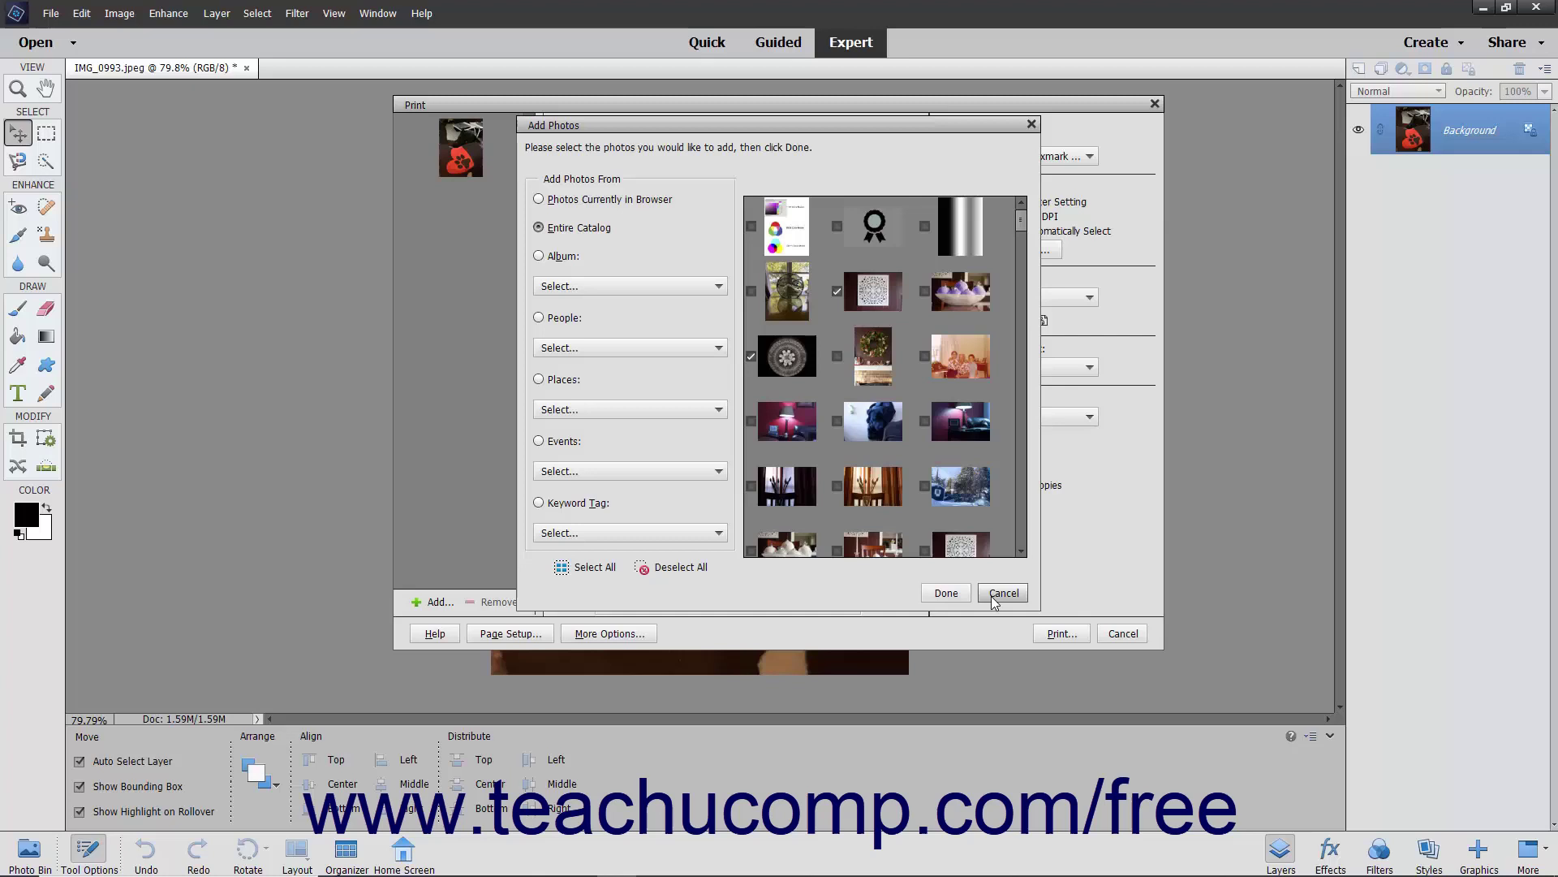
pyautogui.click(960, 598)
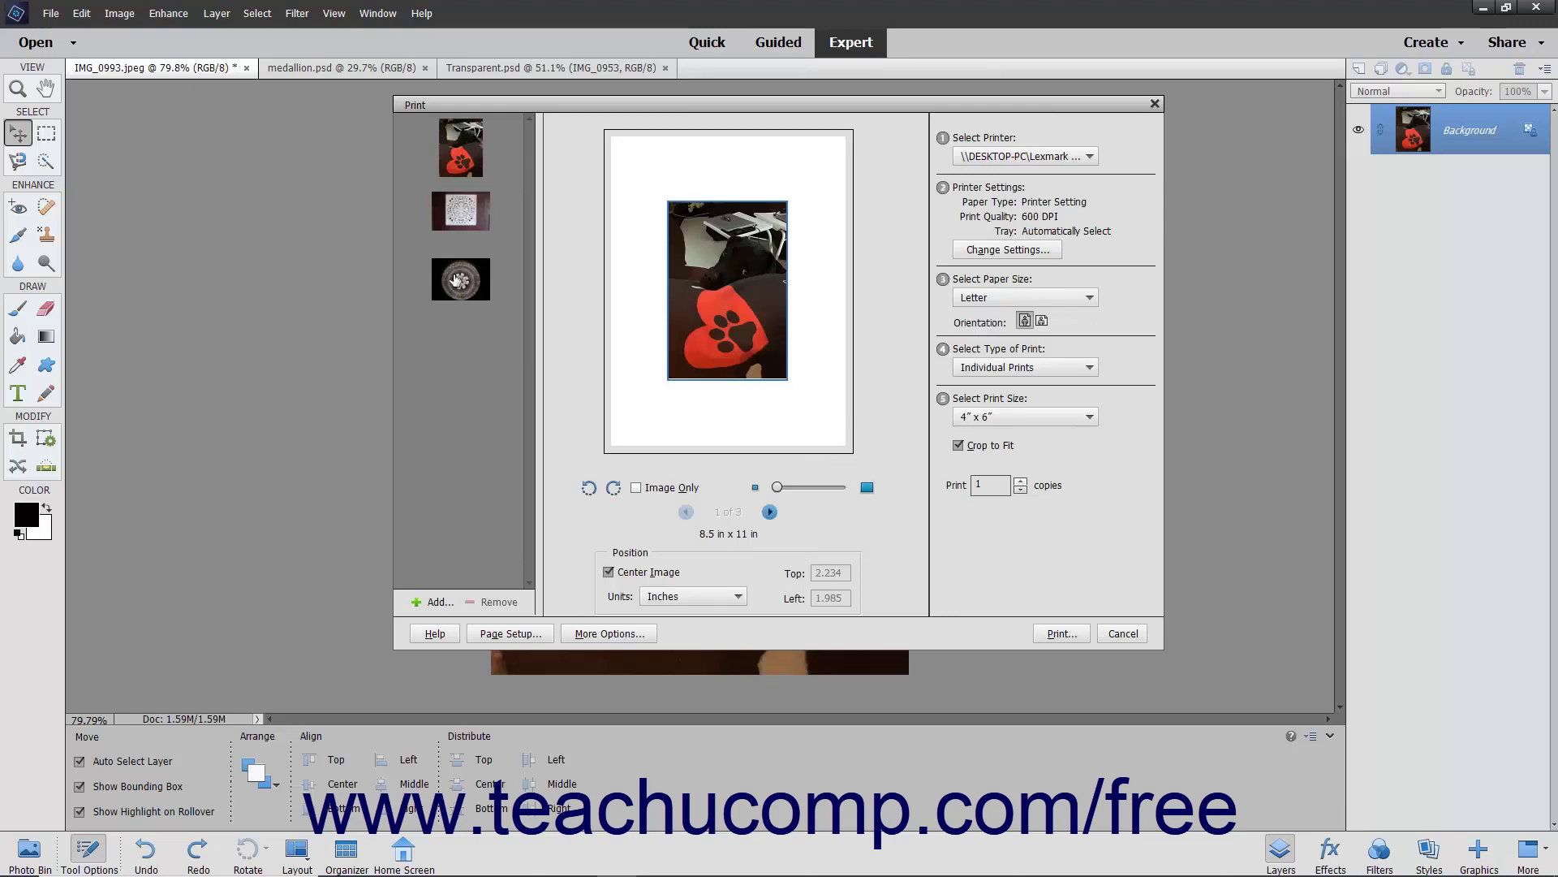
# - Remove the square patterned image, then preview page 2 and return to page 1
pyautogui.click(456, 219)
pyautogui.click(497, 602)
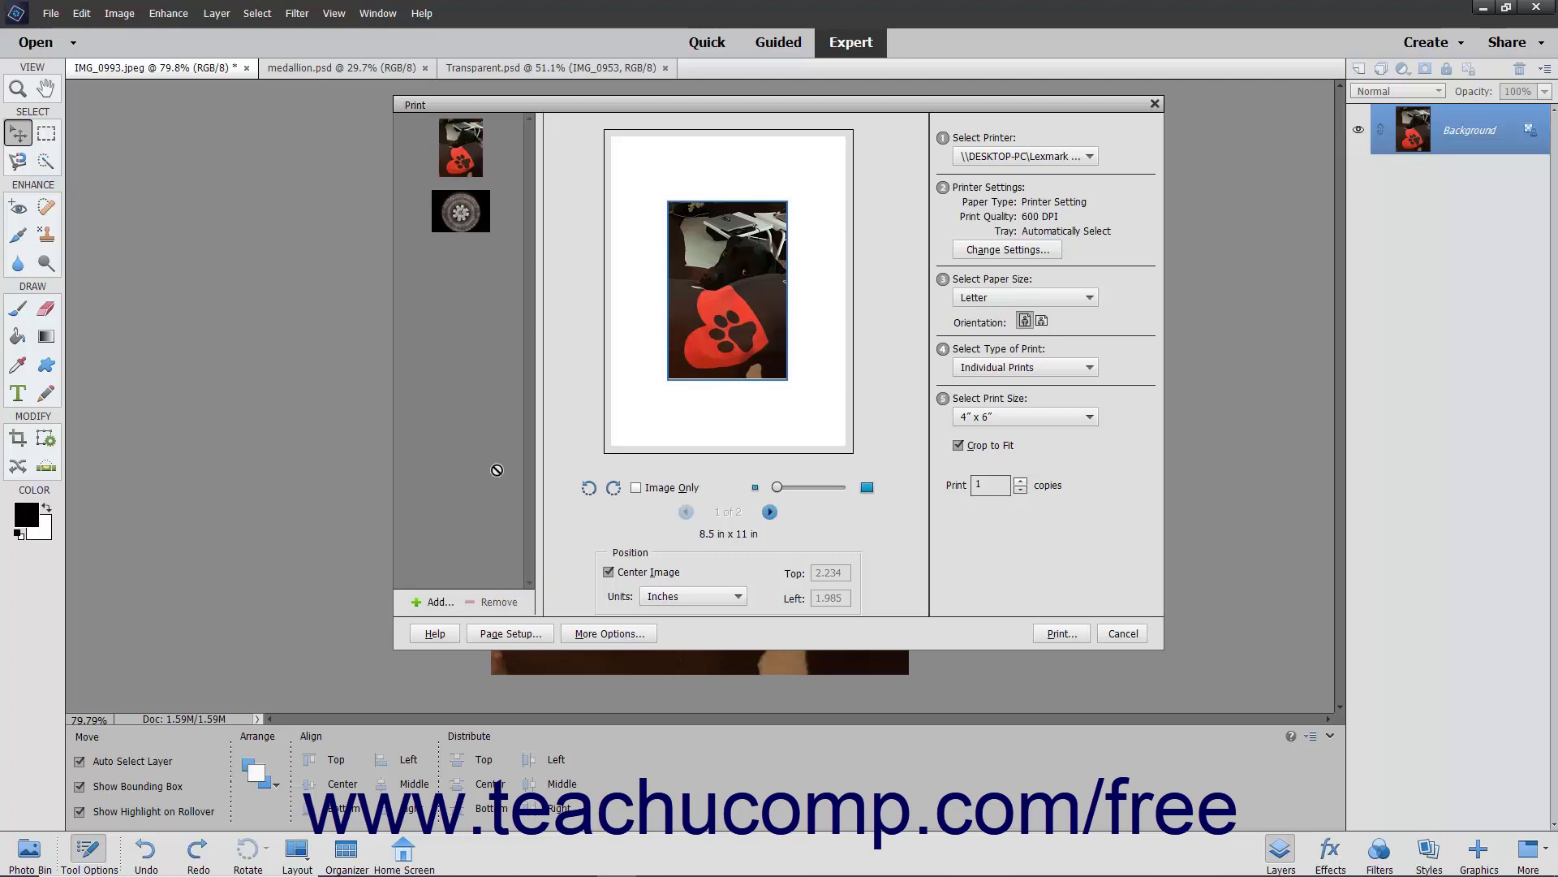
pyautogui.click(768, 513)
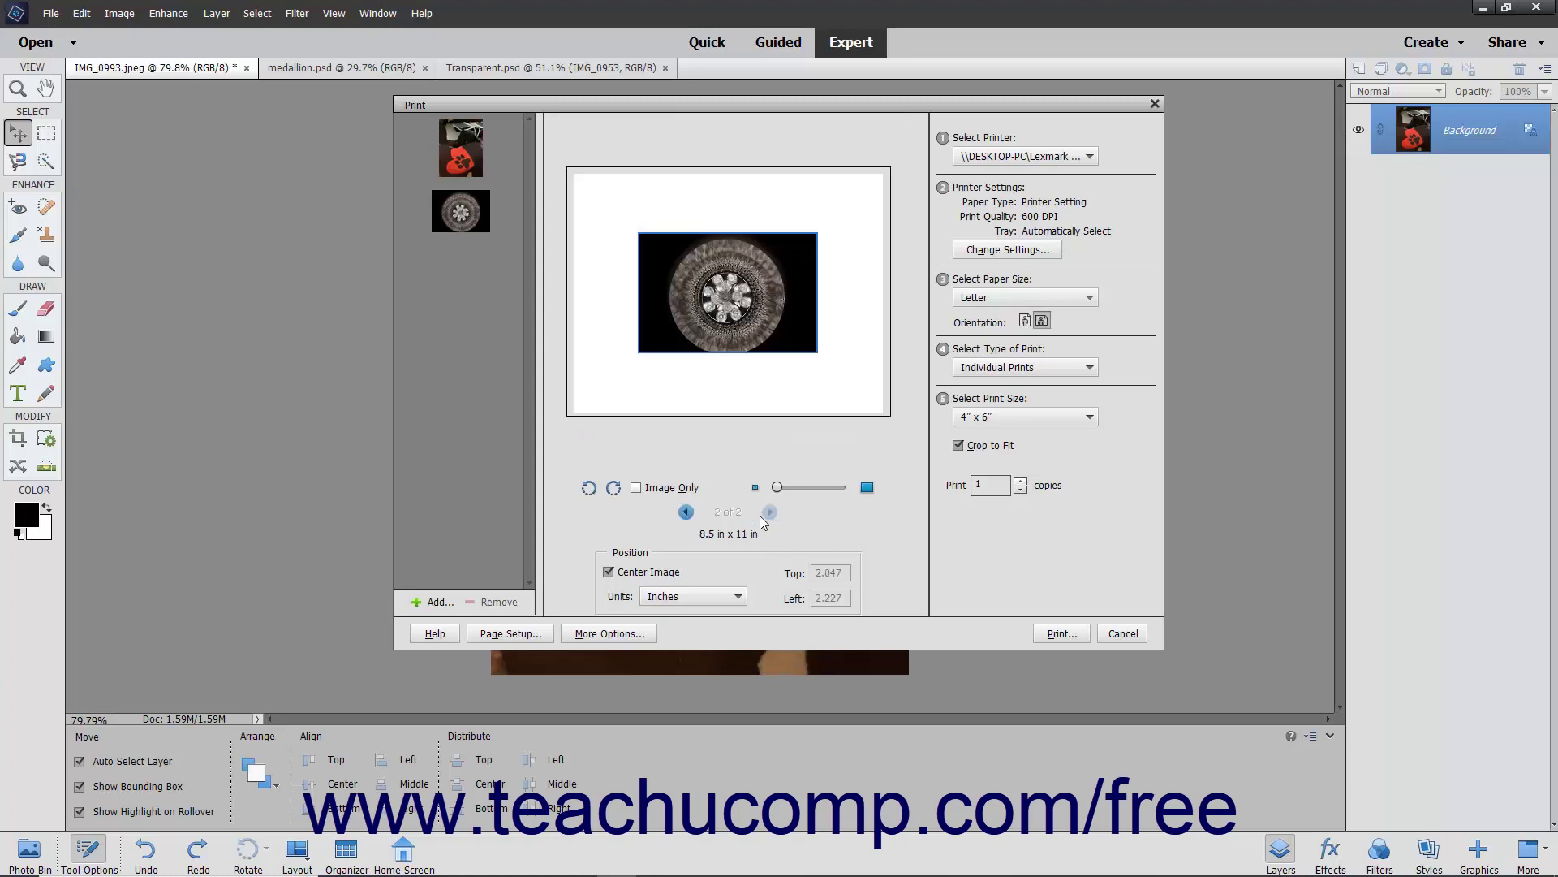
pyautogui.click(686, 512)
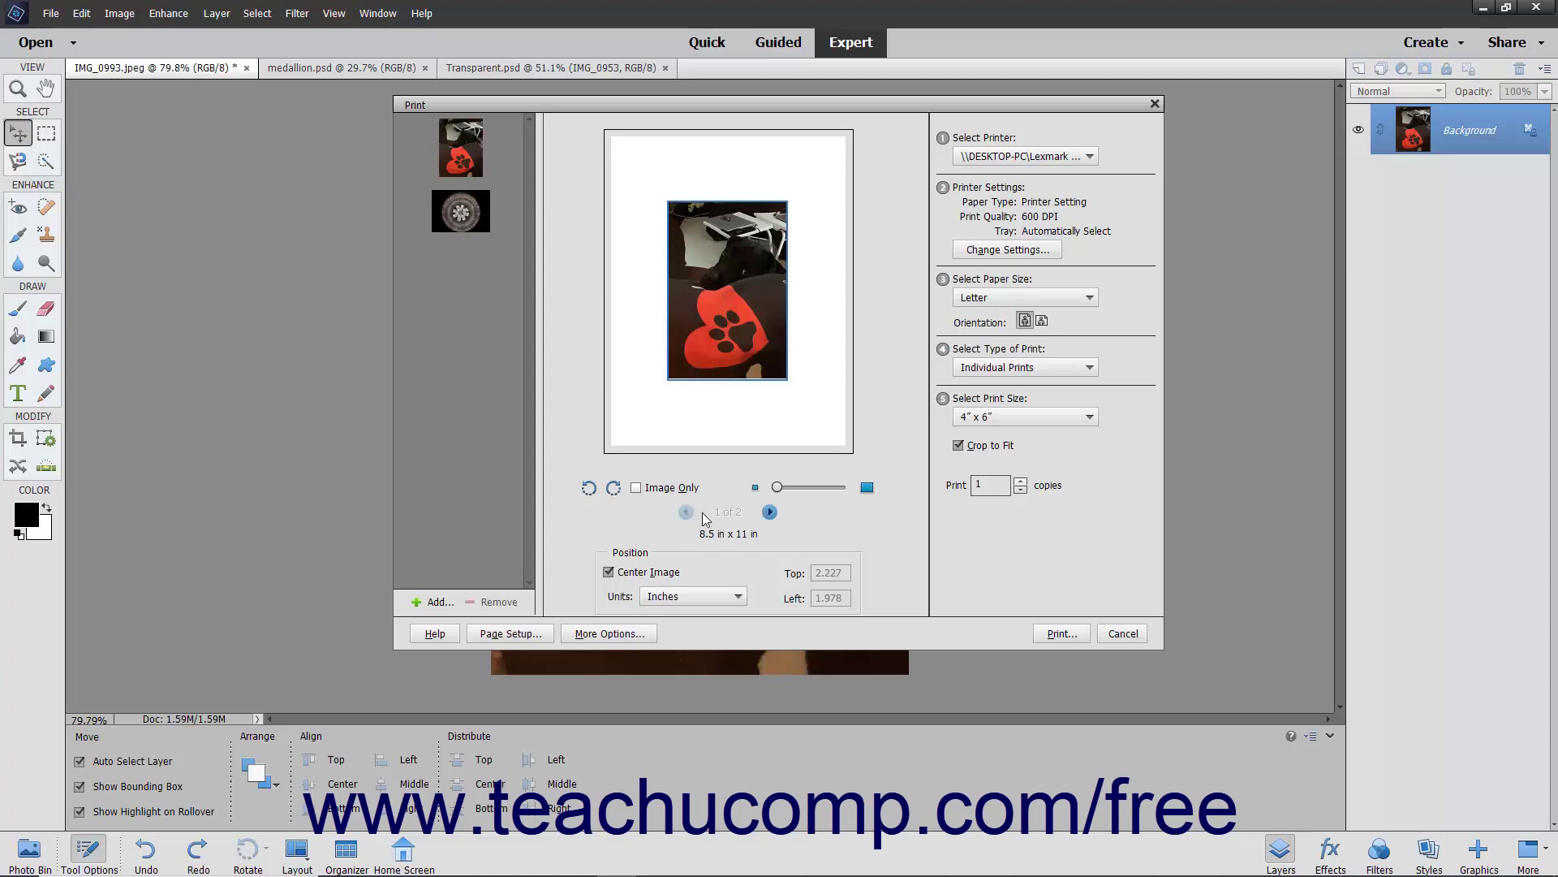
# - Try landscape rotations with and without Image Only, ending with the dog photo upright and Image Only off
pyautogui.click(614, 487)
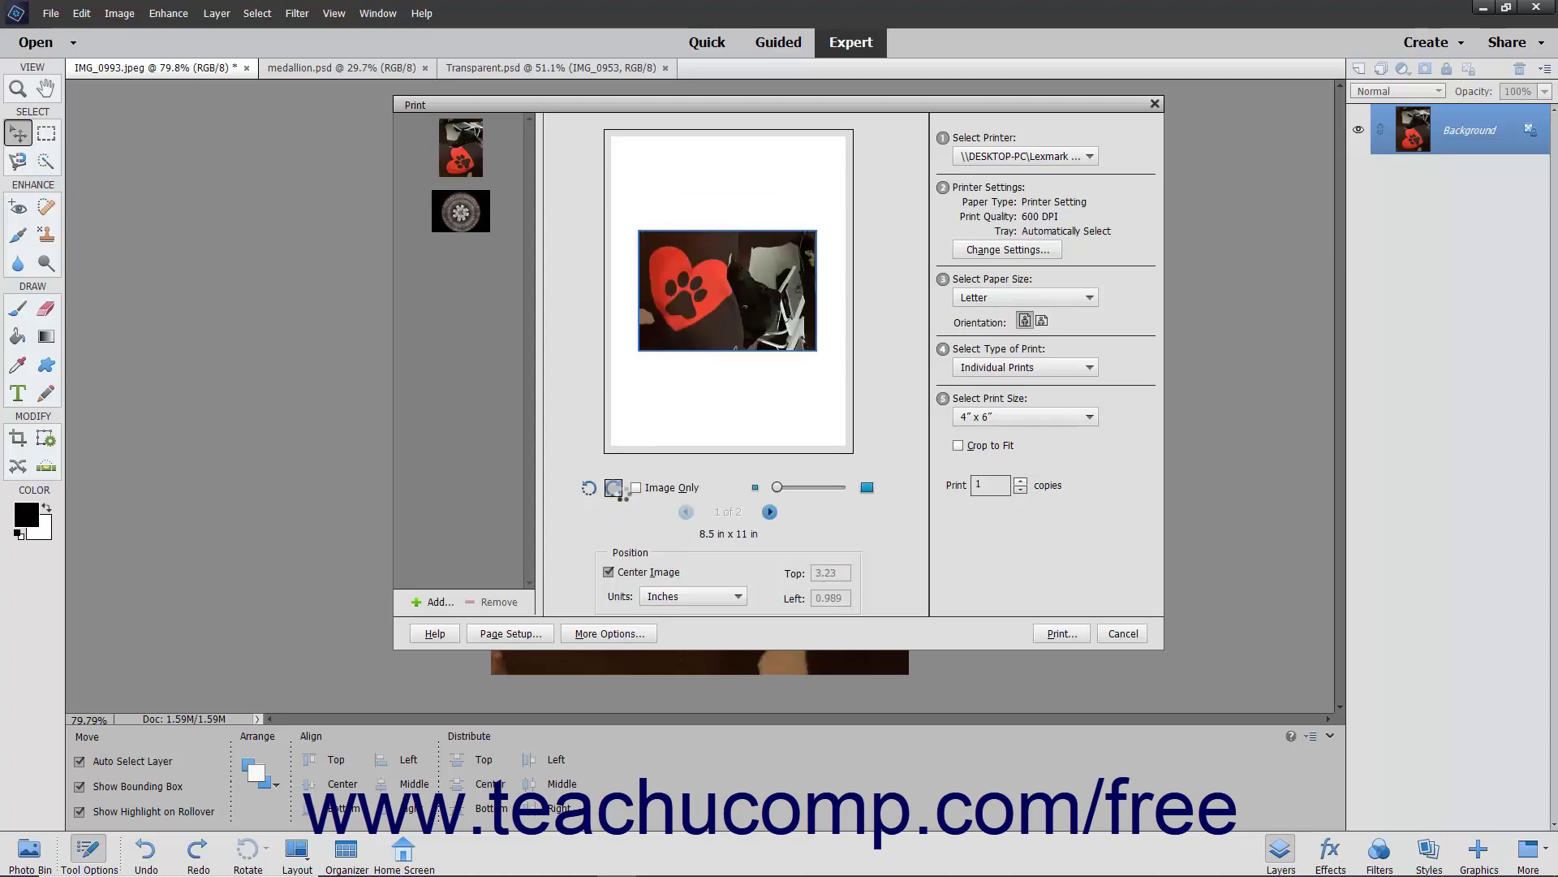
pyautogui.click(590, 489)
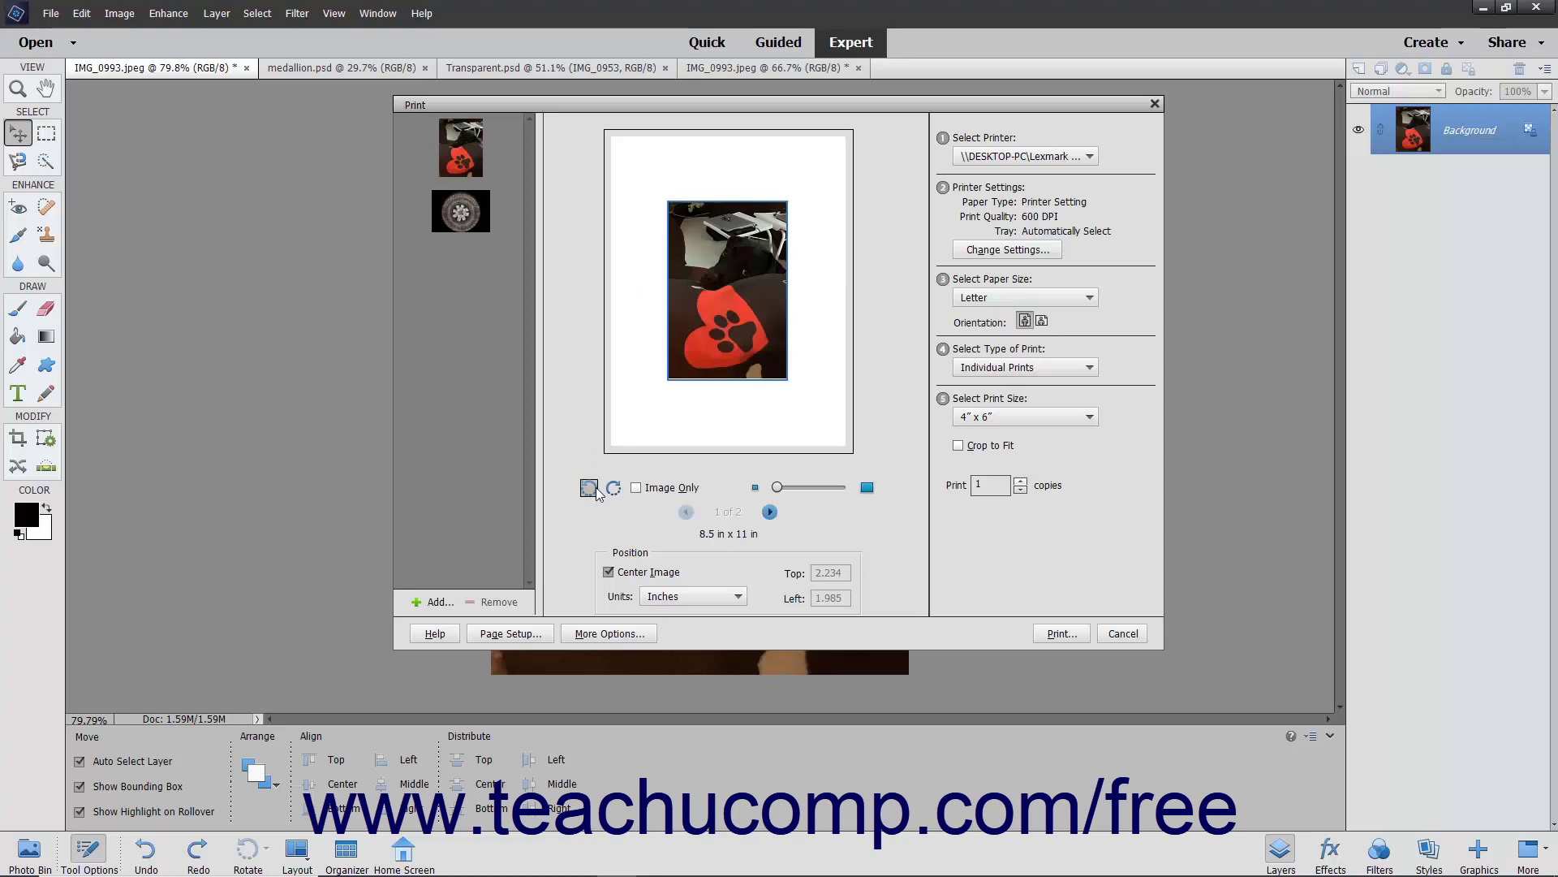
pyautogui.click(645, 489)
pyautogui.click(615, 488)
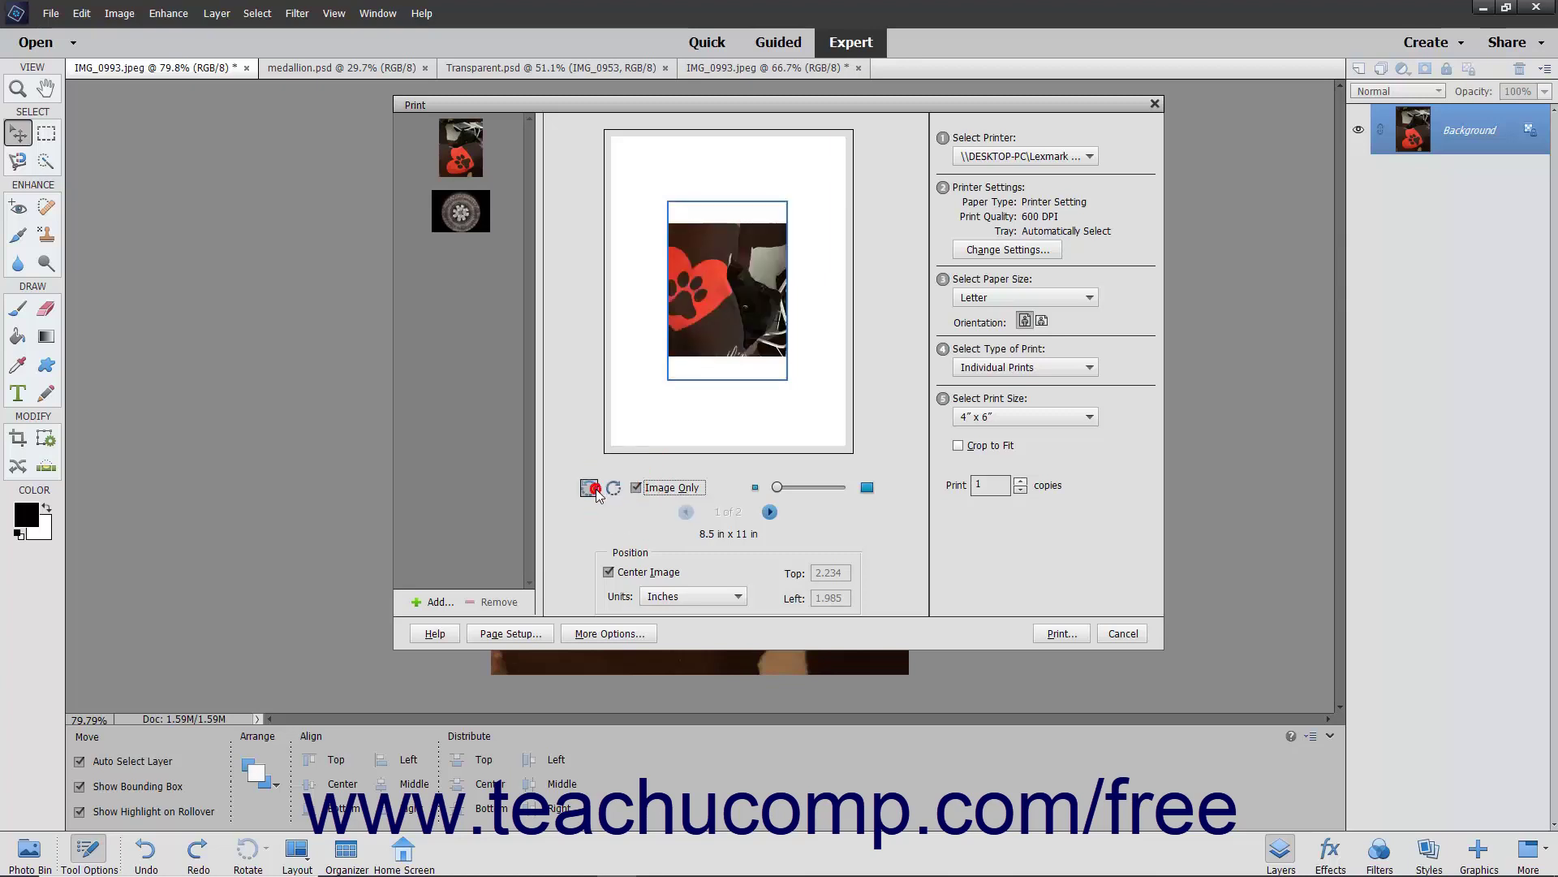
pyautogui.click(590, 488)
pyautogui.click(637, 486)
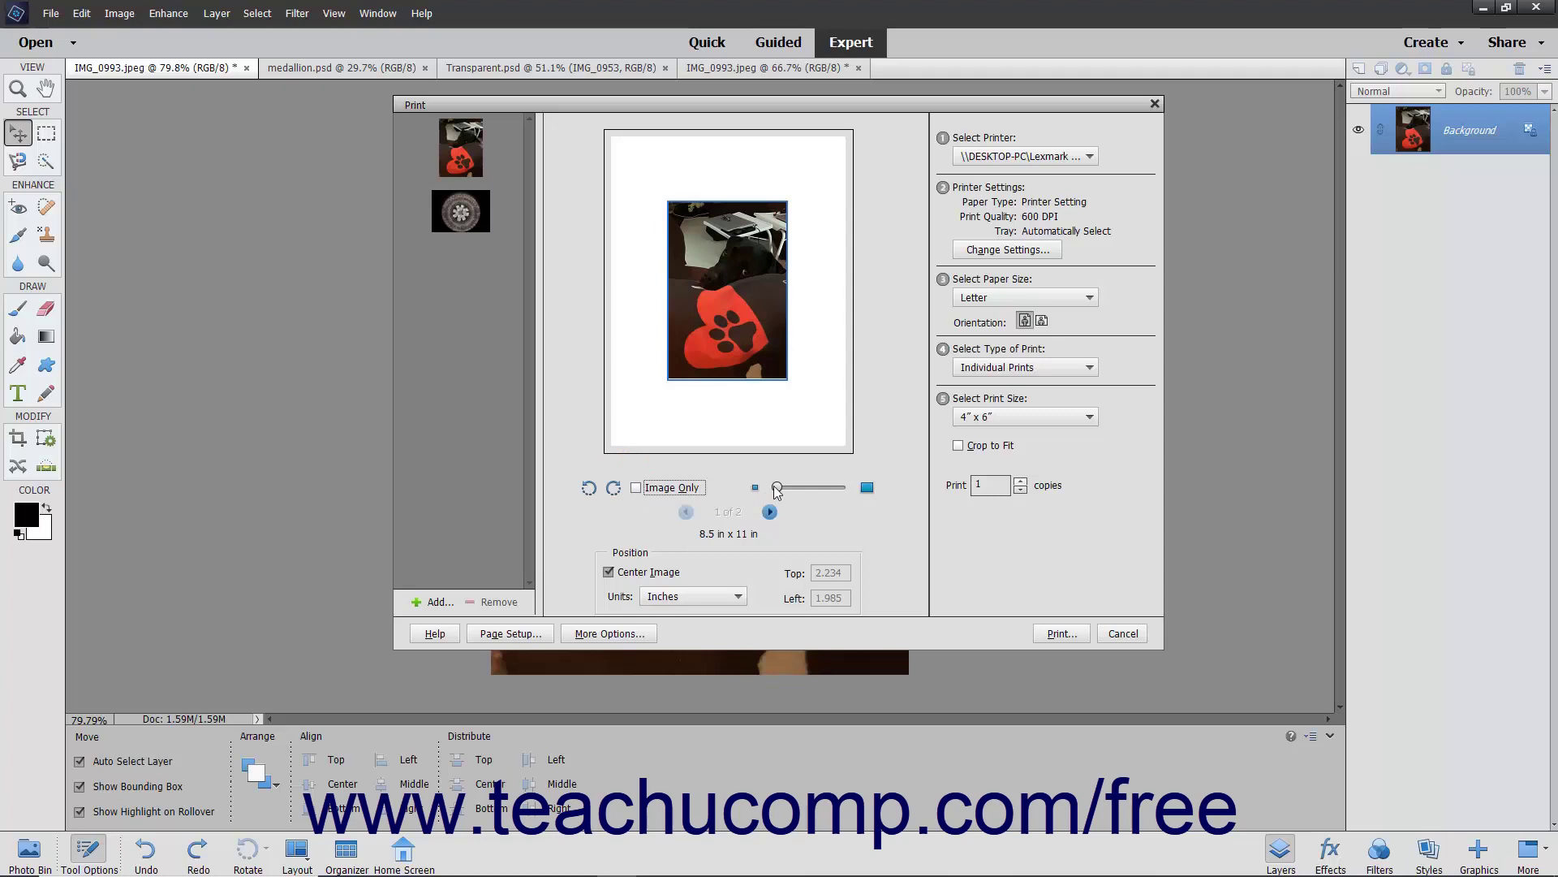
pyautogui.click(867, 487)
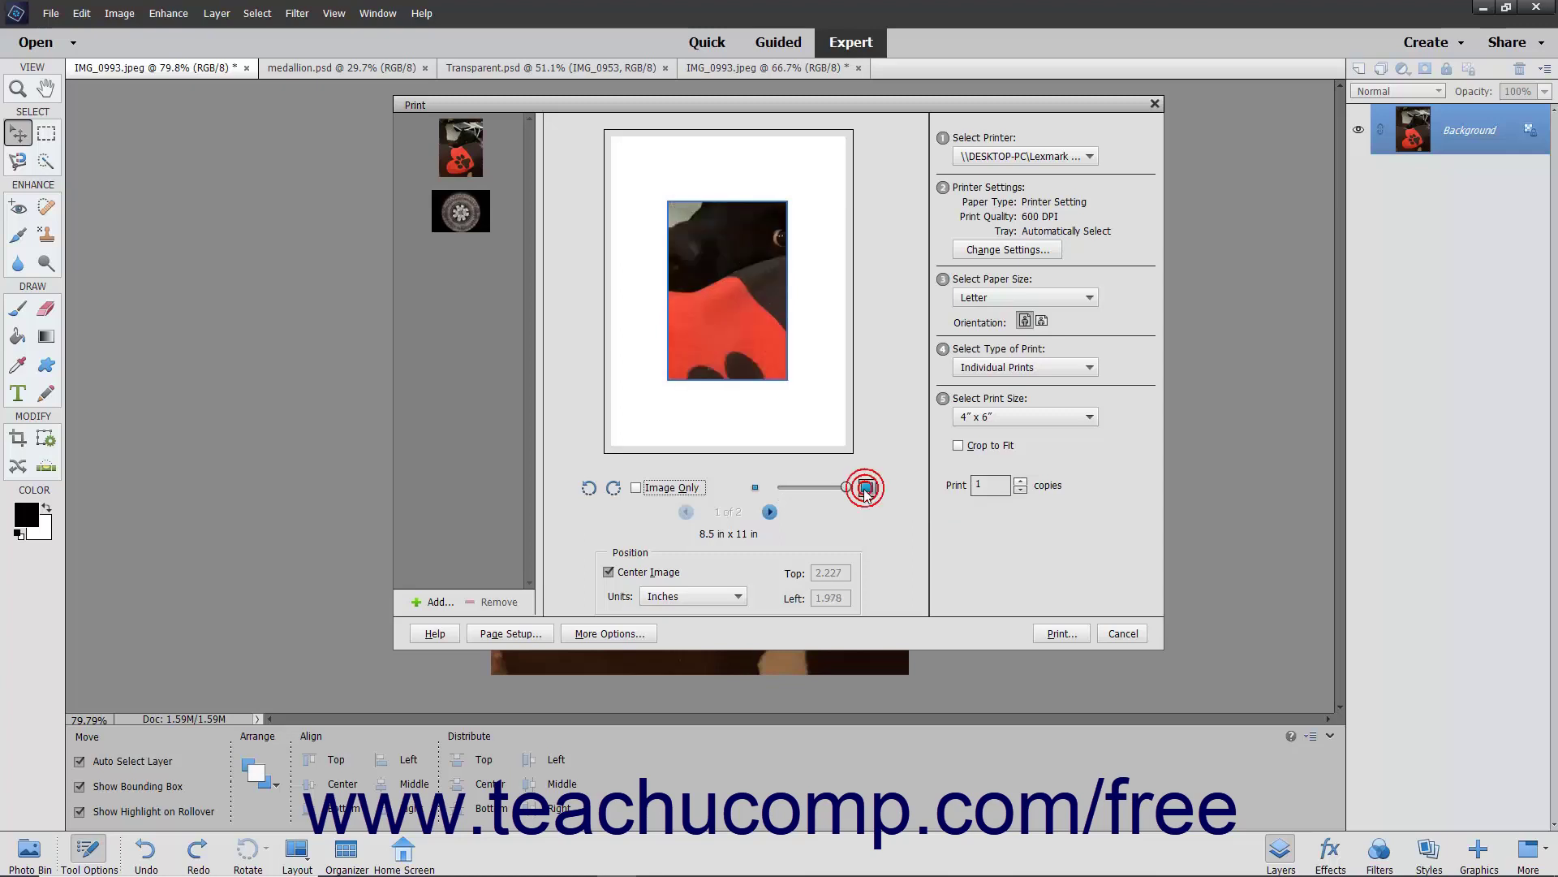
pyautogui.click(755, 487)
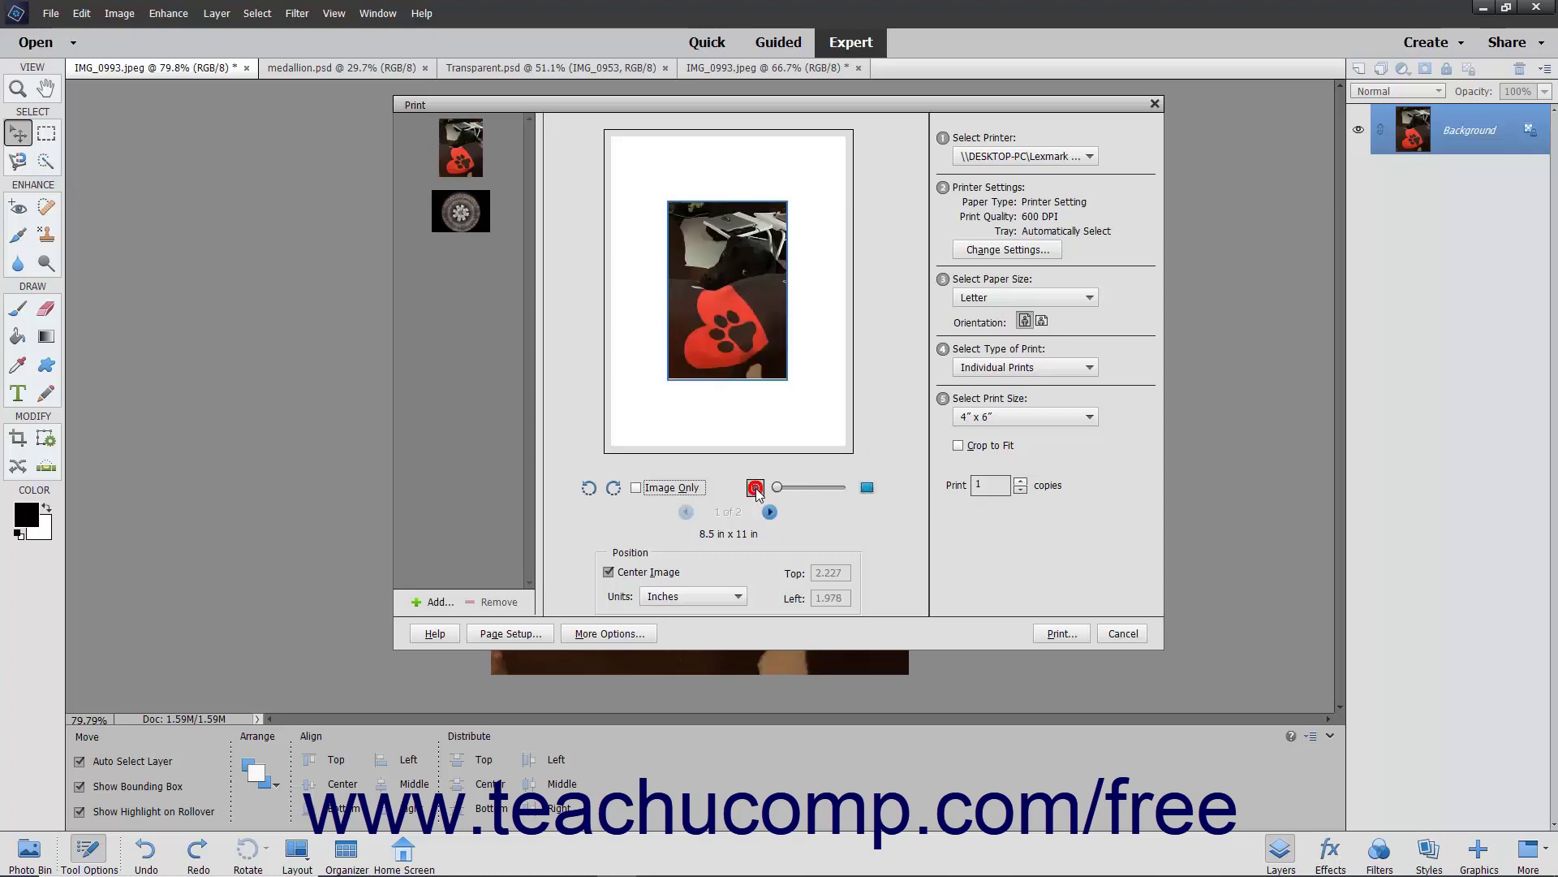
pyautogui.click(643, 571)
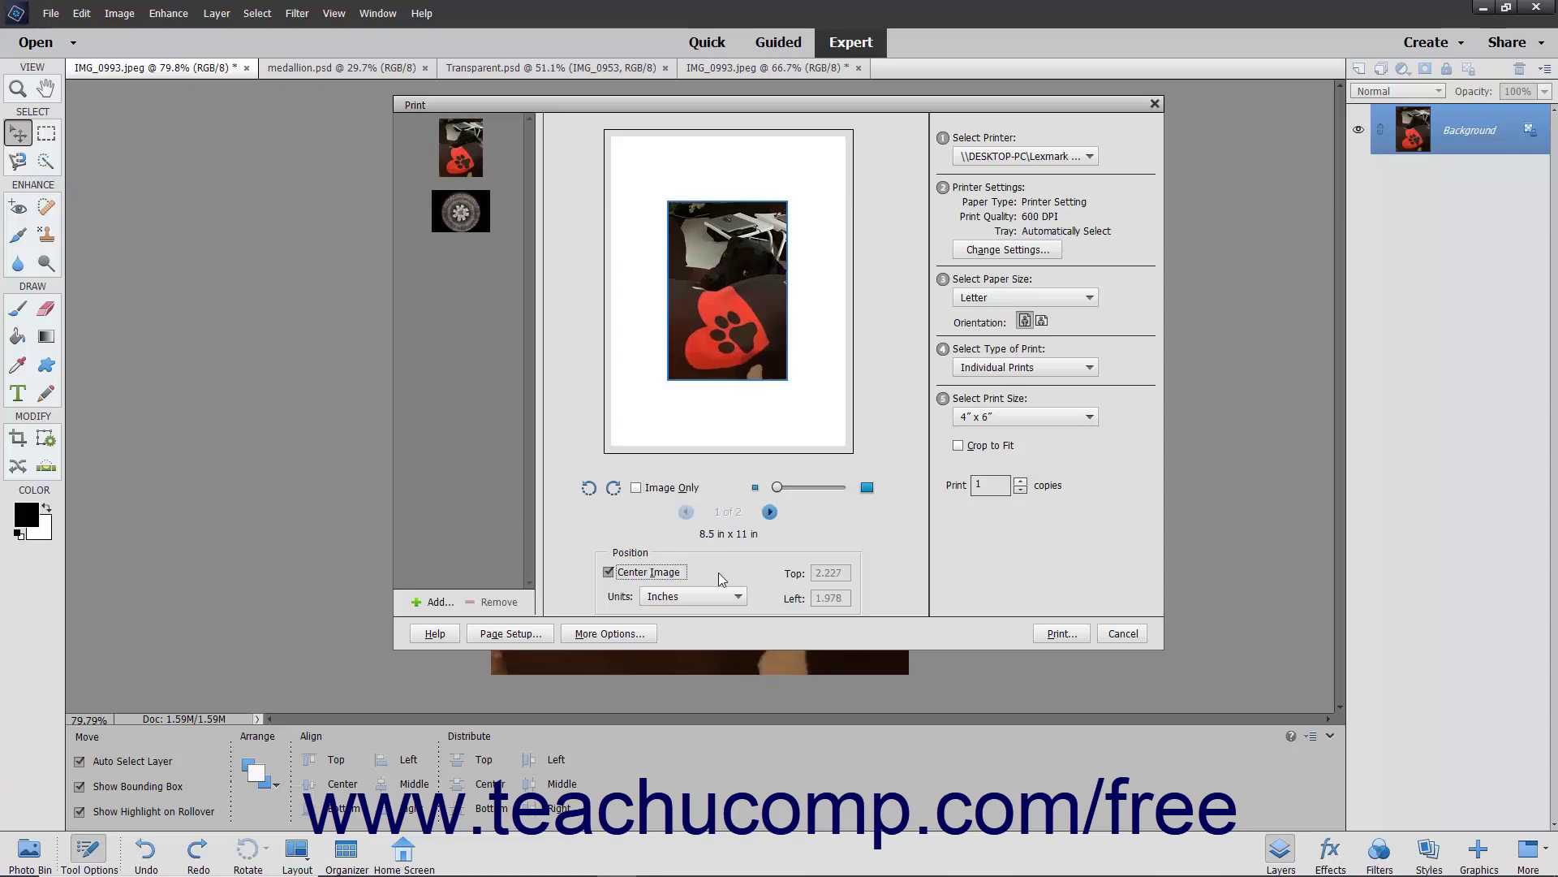
pyautogui.click(649, 574)
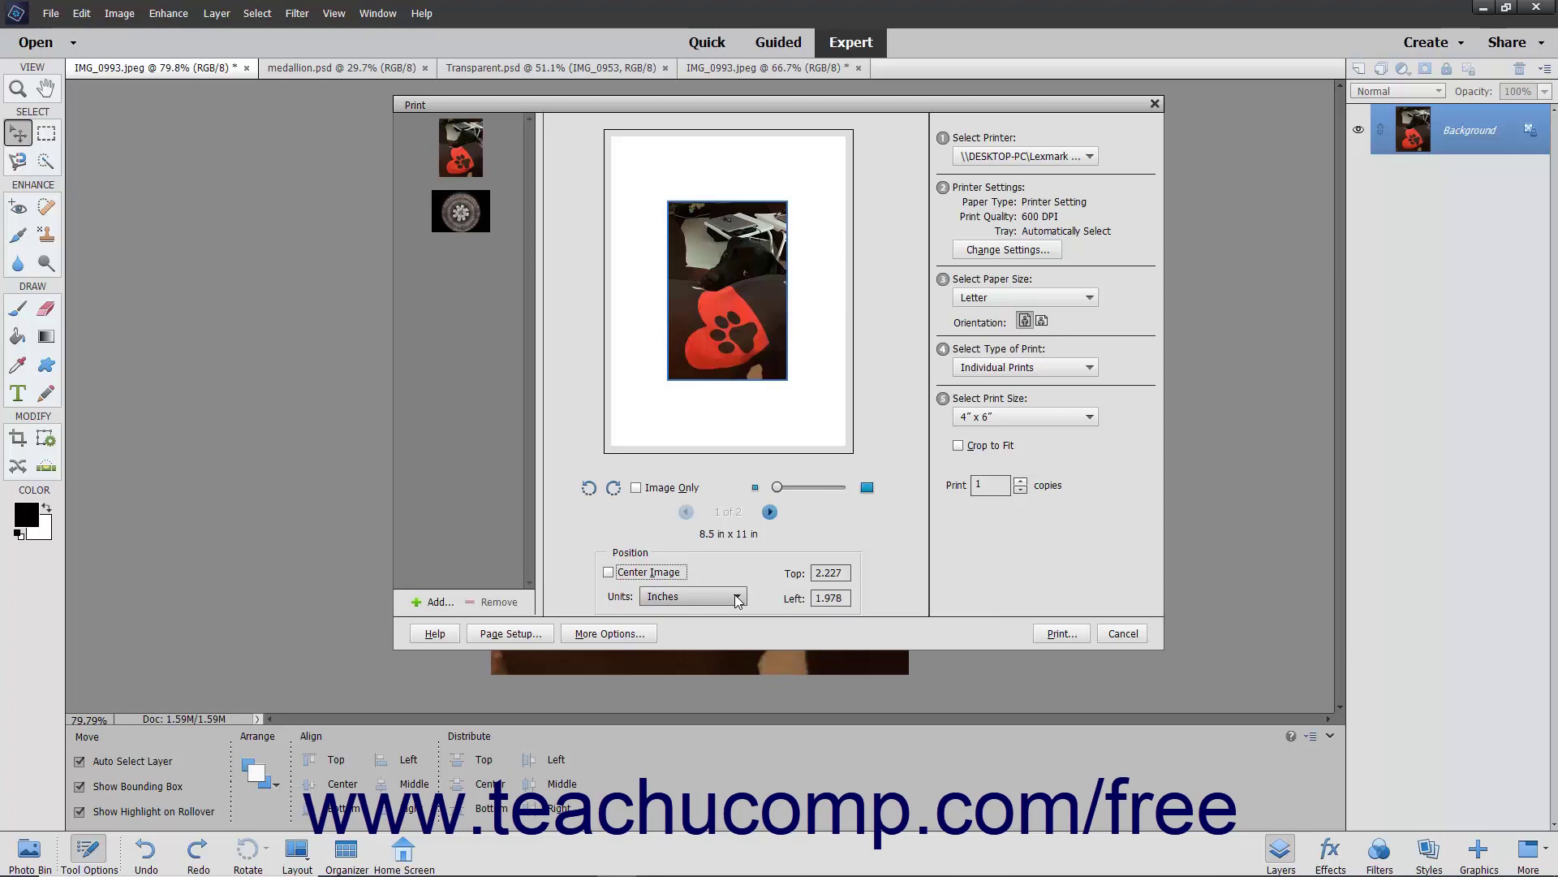
pyautogui.click(609, 573)
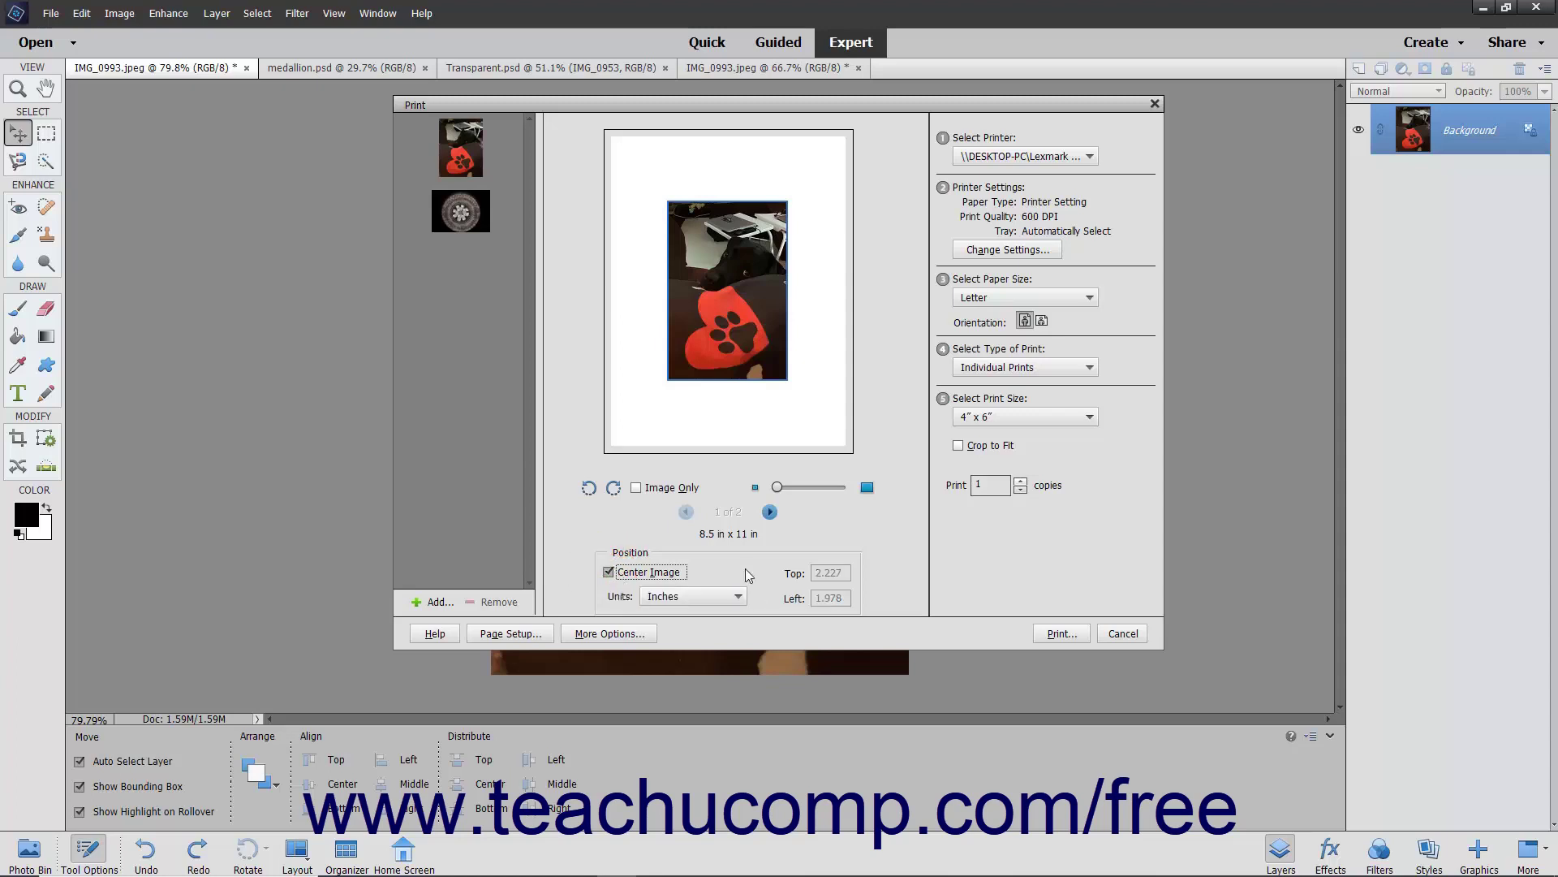
# - Select HP8D13BA (HP Photosmart) as the printer instead of the Lexmark
pyautogui.click(1056, 158)
pyautogui.click(1052, 211)
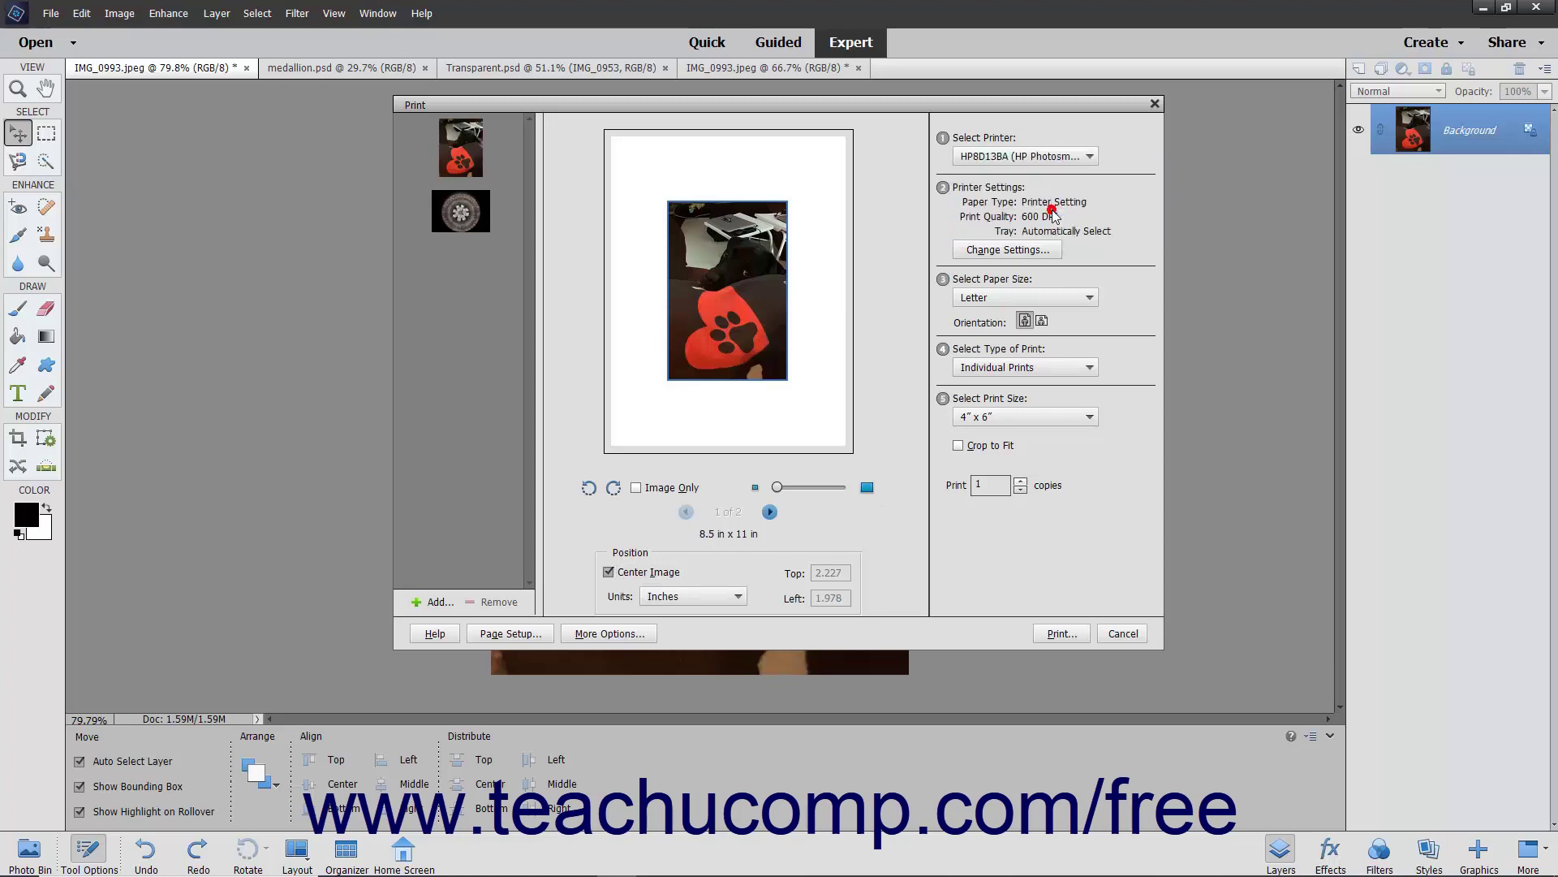
# - Set the printer paper to HP Everyday Photo Paper, Photo Tray, 5x7in. size
pyautogui.click(1027, 251)
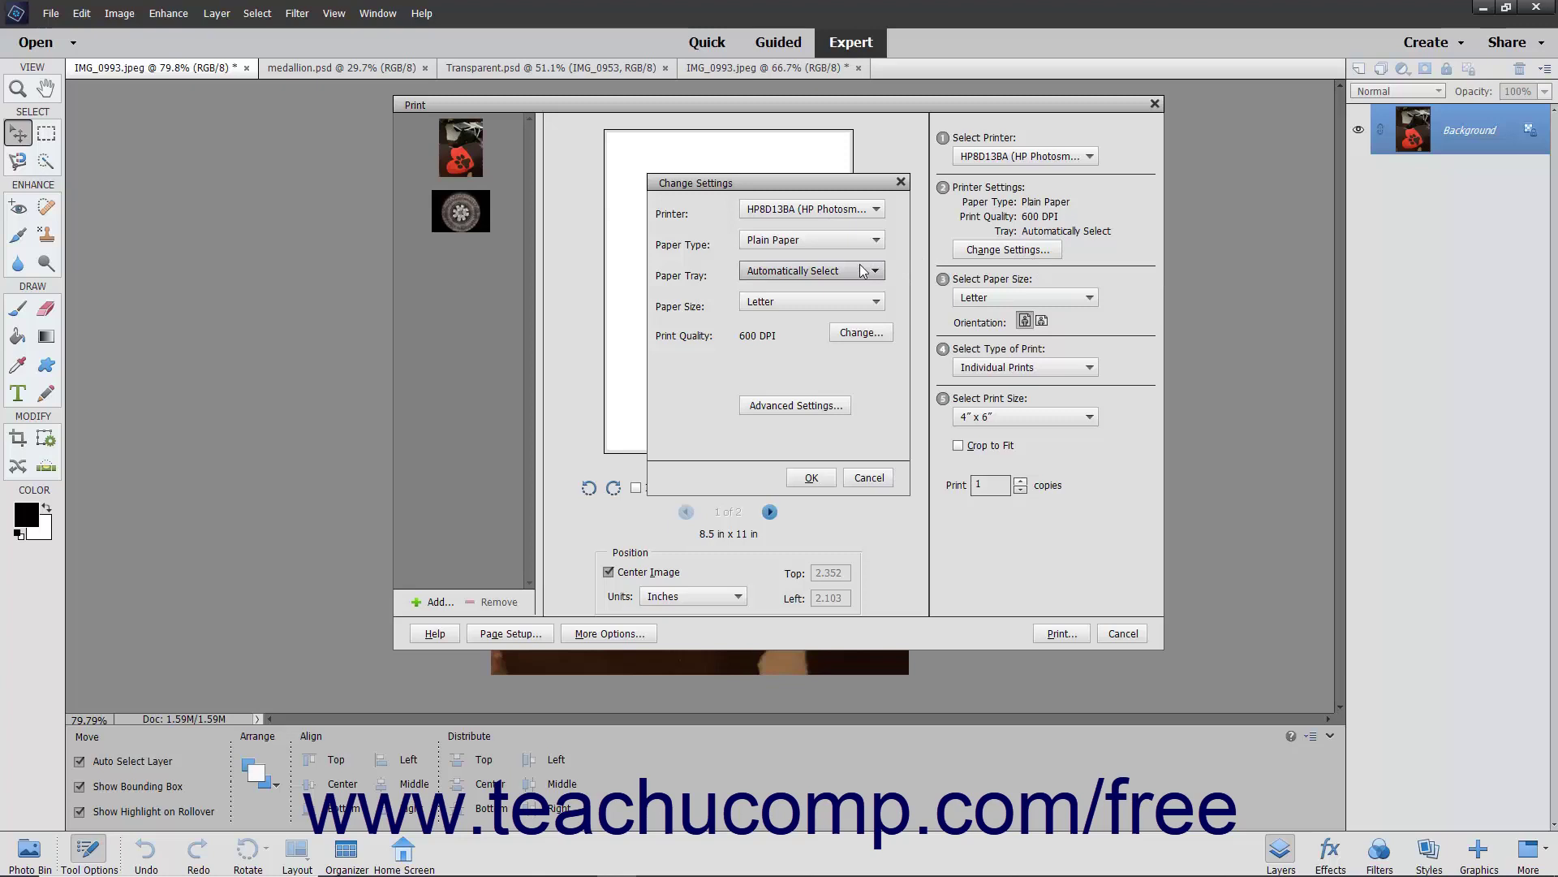
pyautogui.click(851, 239)
pyautogui.click(828, 330)
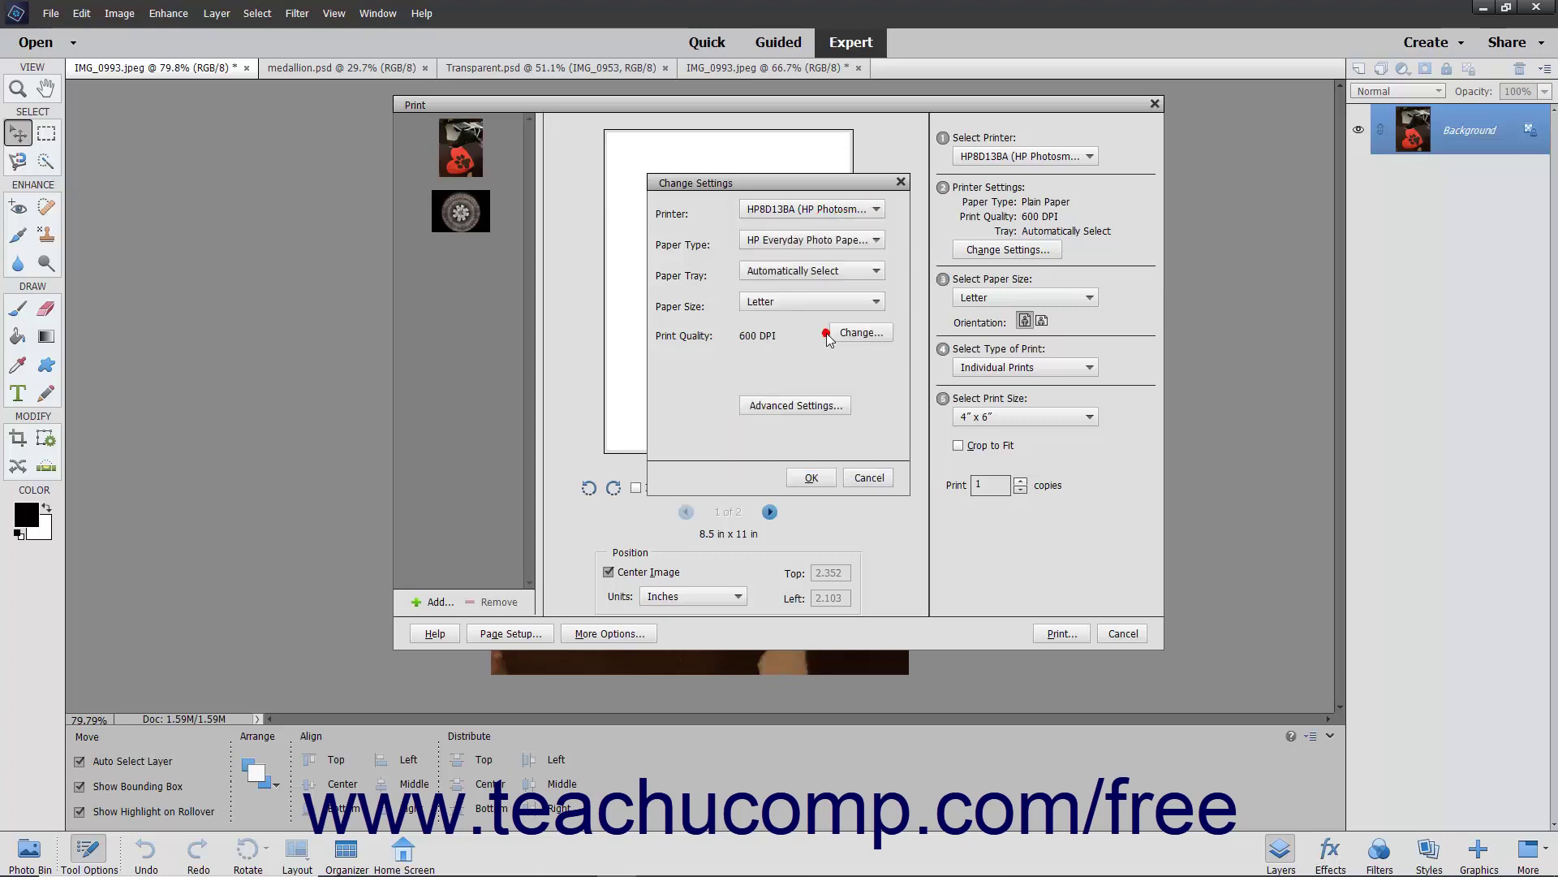
pyautogui.click(834, 275)
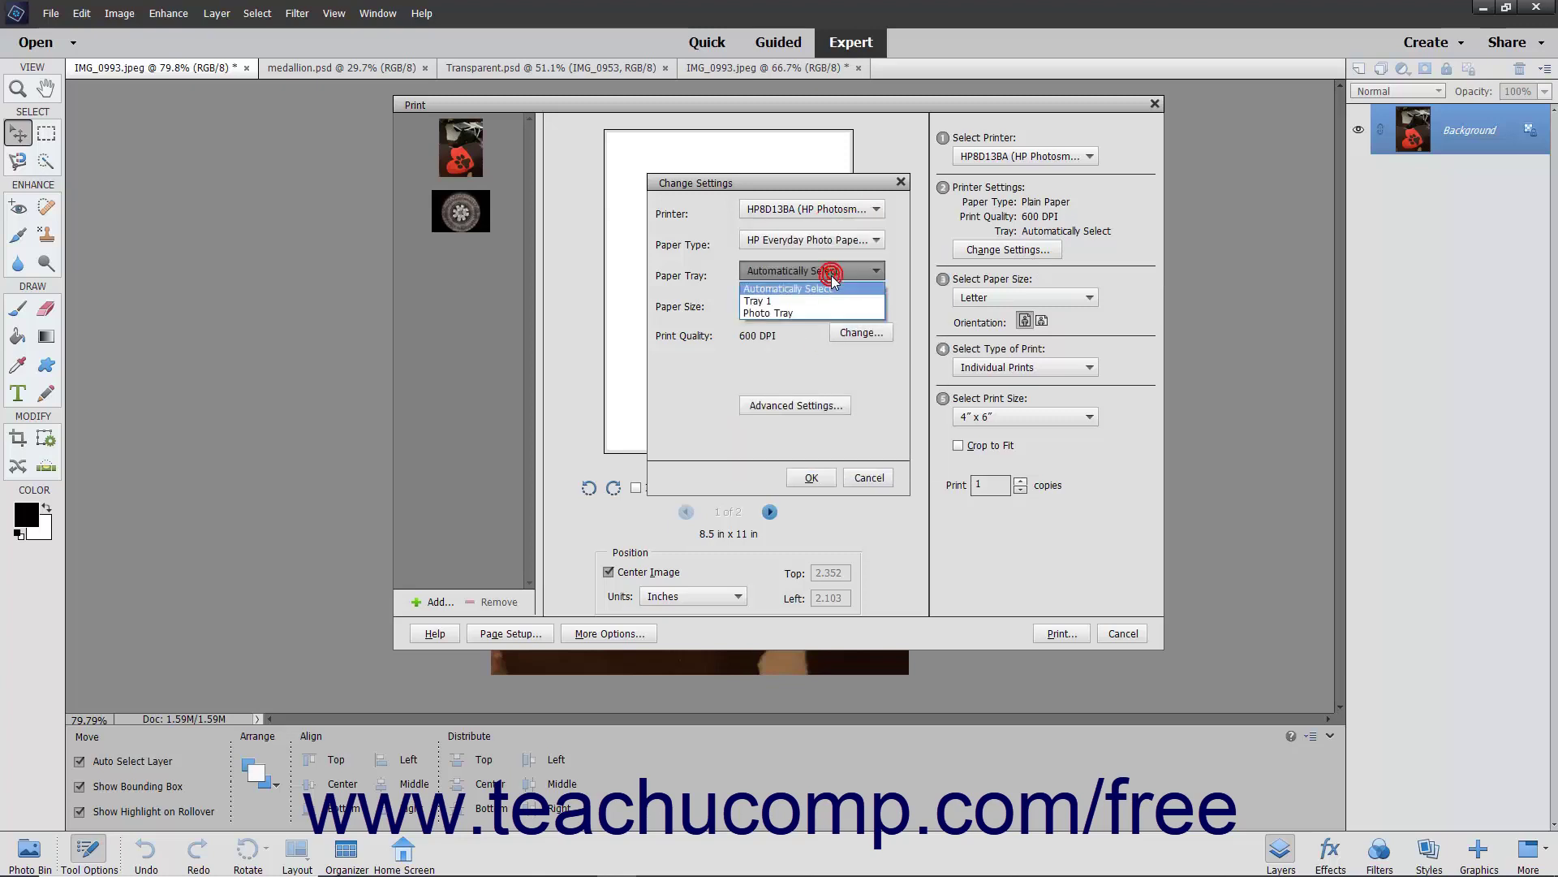
pyautogui.click(824, 312)
pyautogui.click(823, 311)
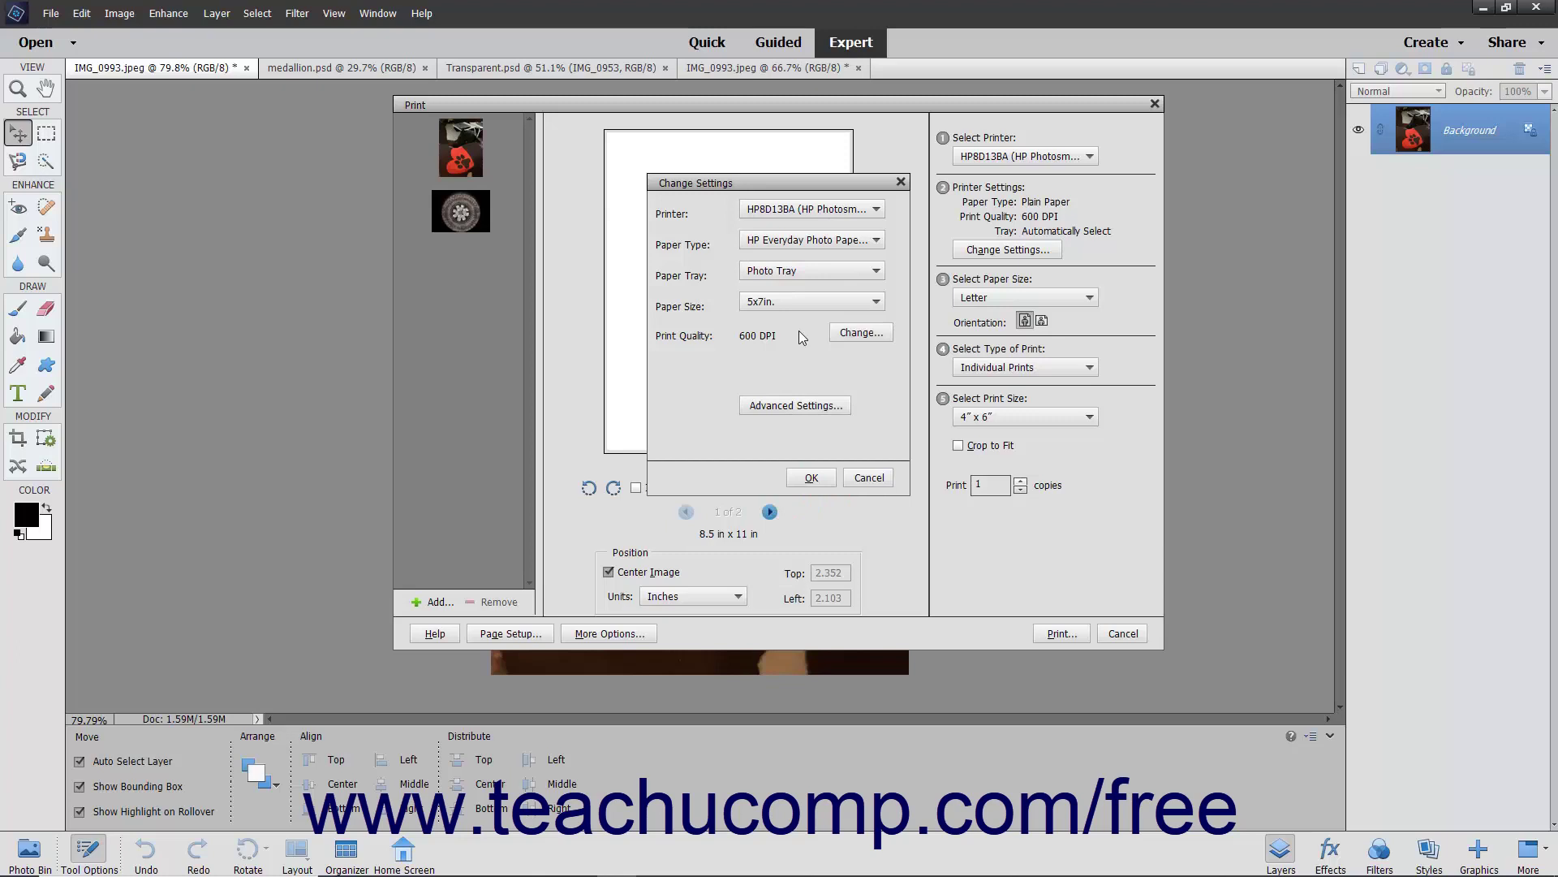
pyautogui.click(811, 477)
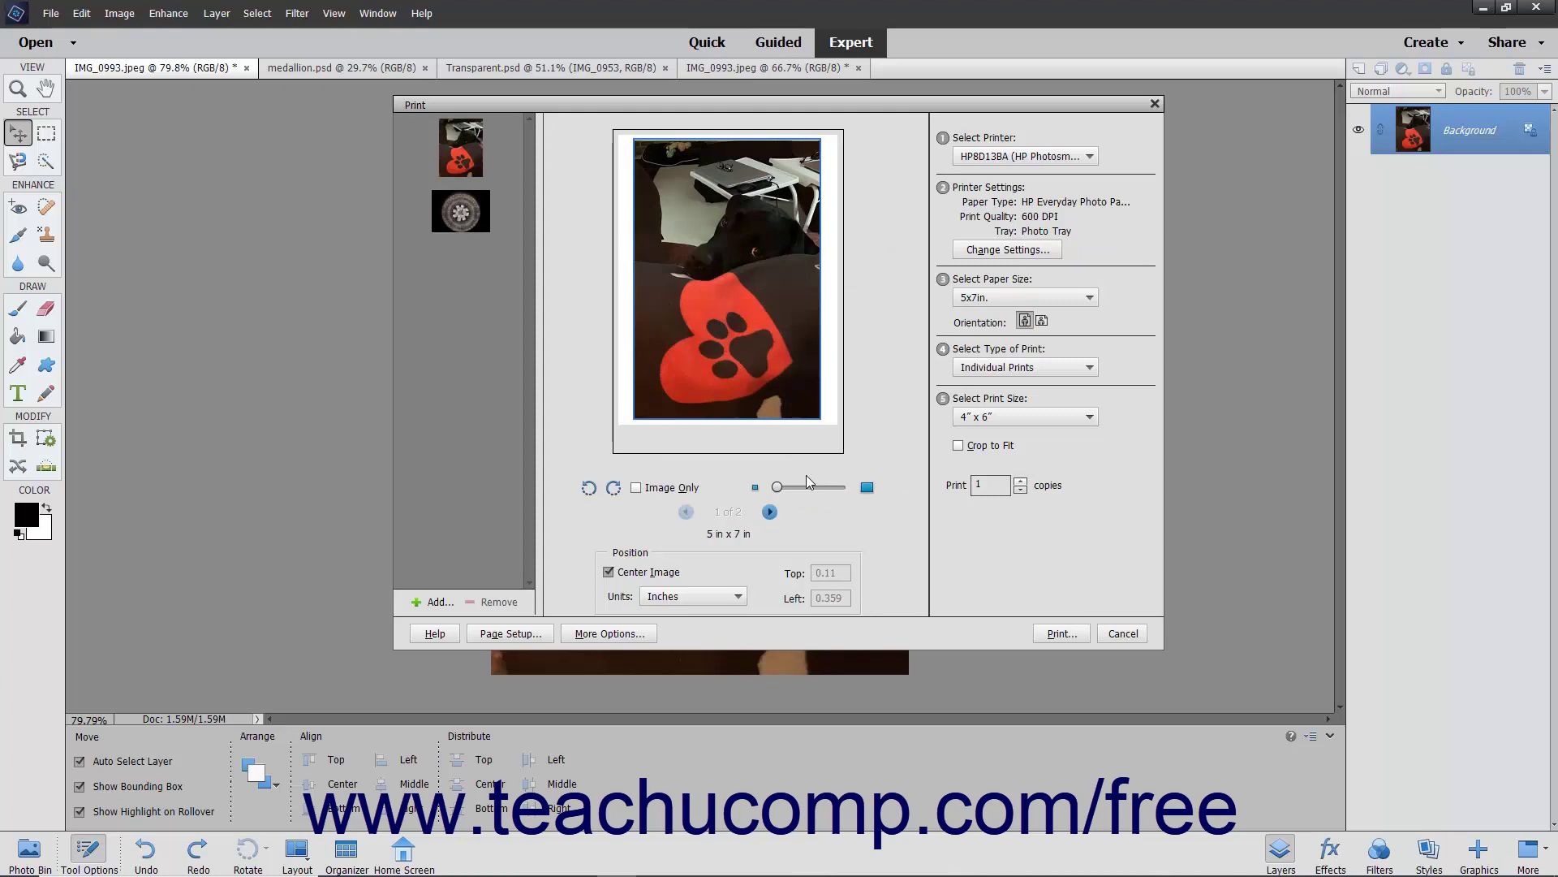
pyautogui.click(1052, 299)
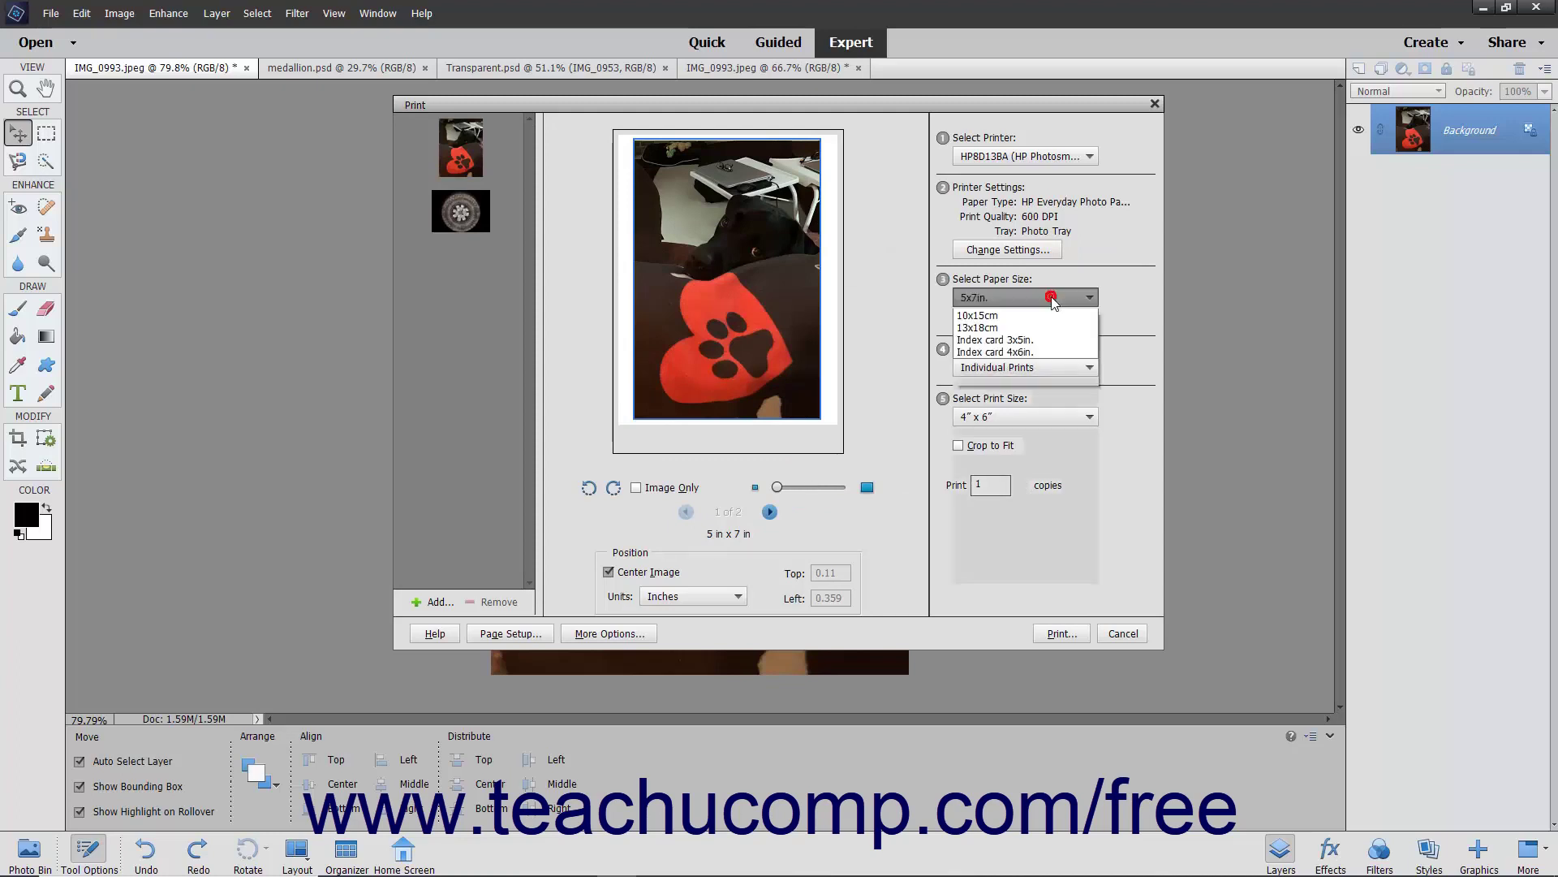
pyautogui.click(1053, 299)
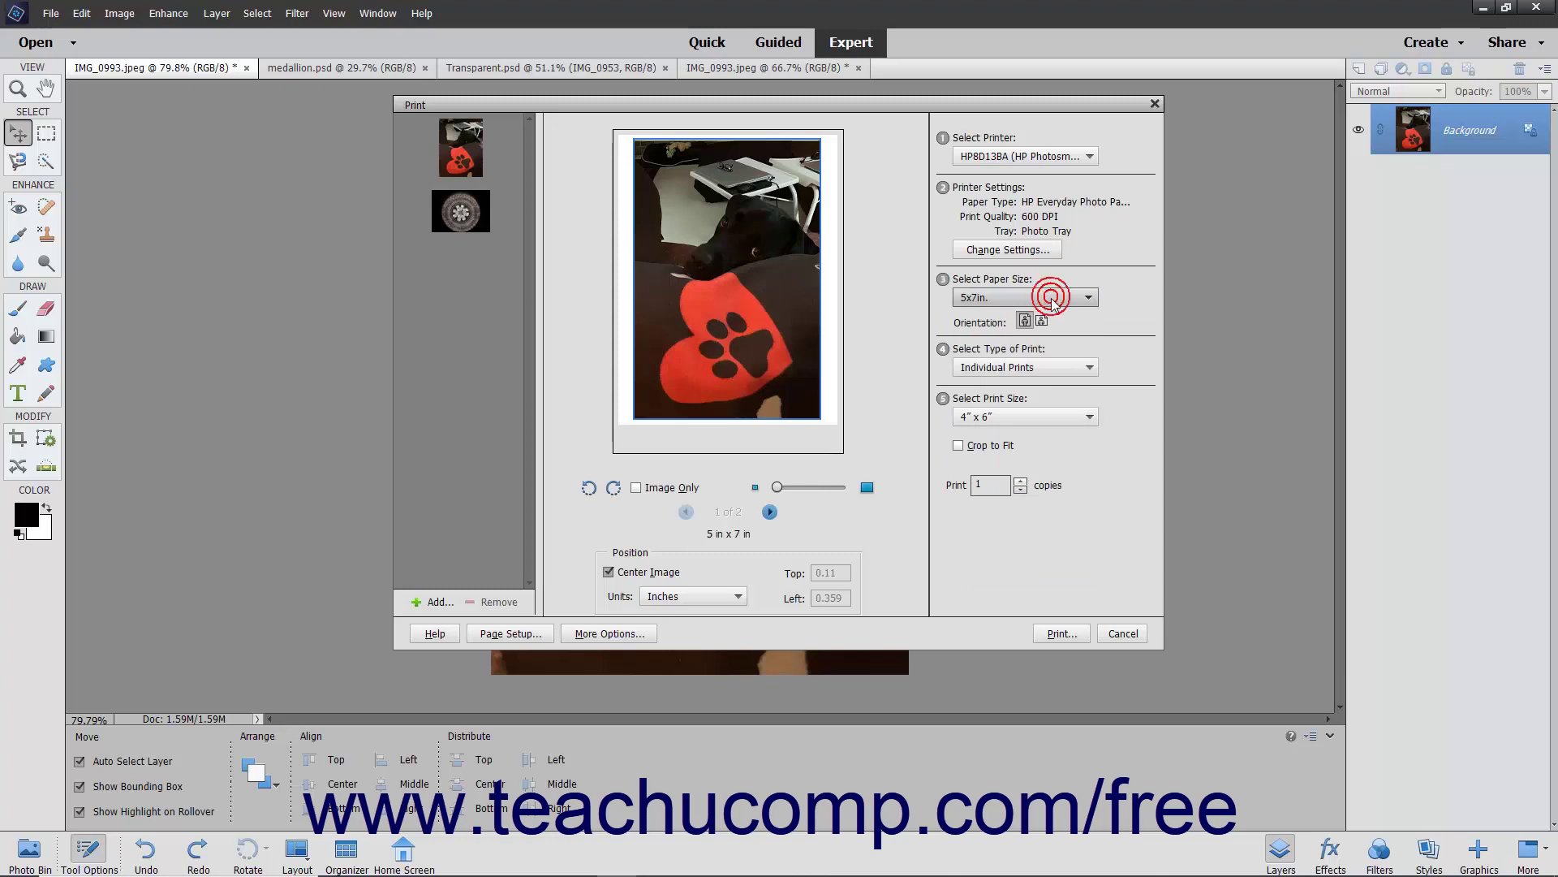
pyautogui.click(1083, 371)
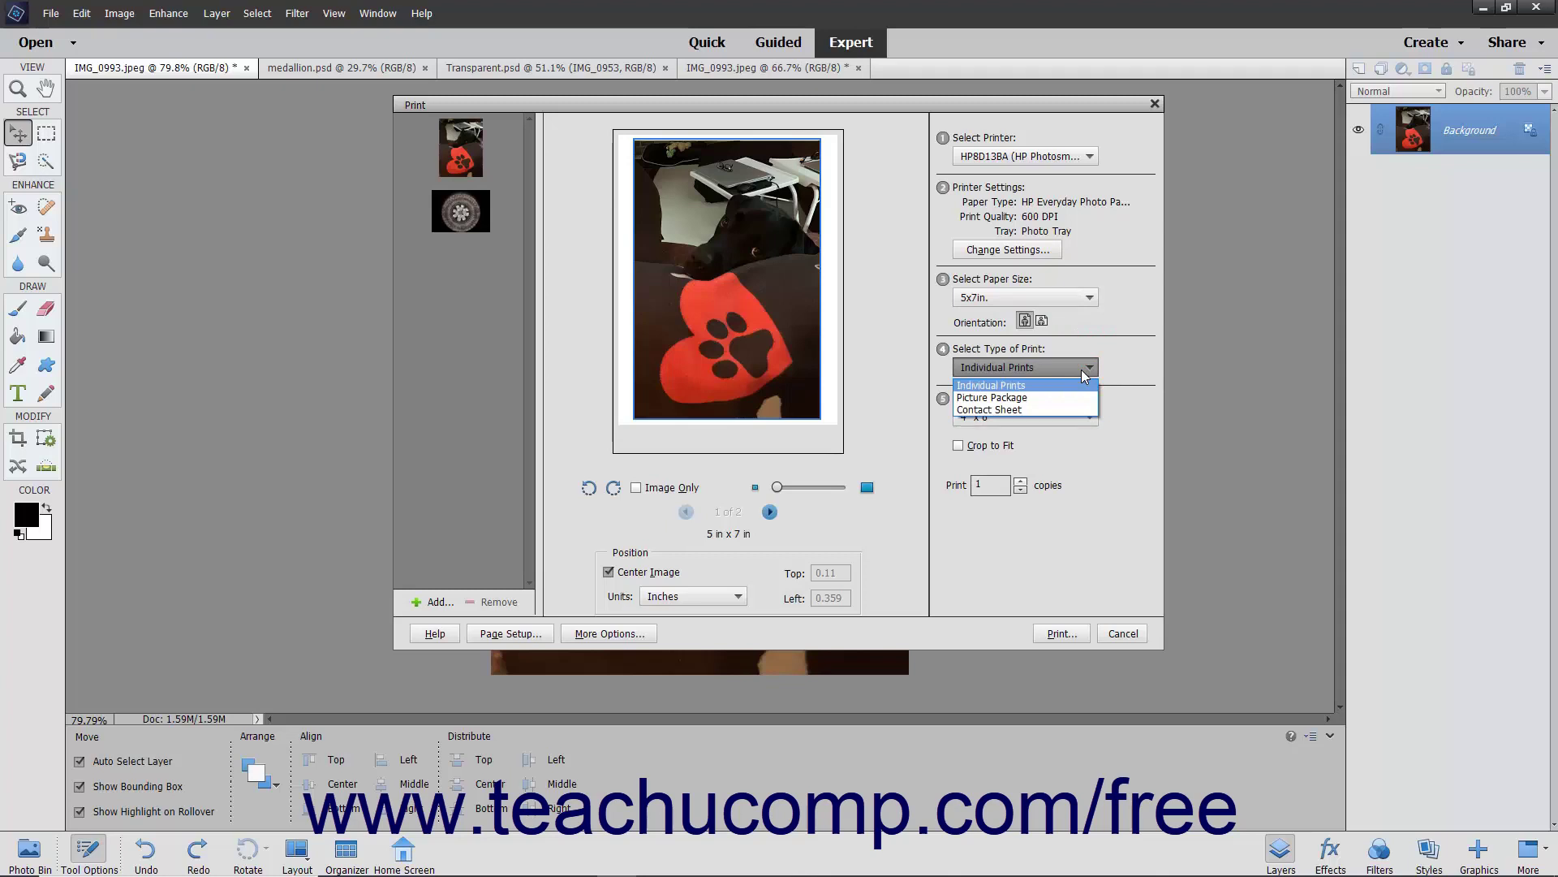
pyautogui.click(1081, 368)
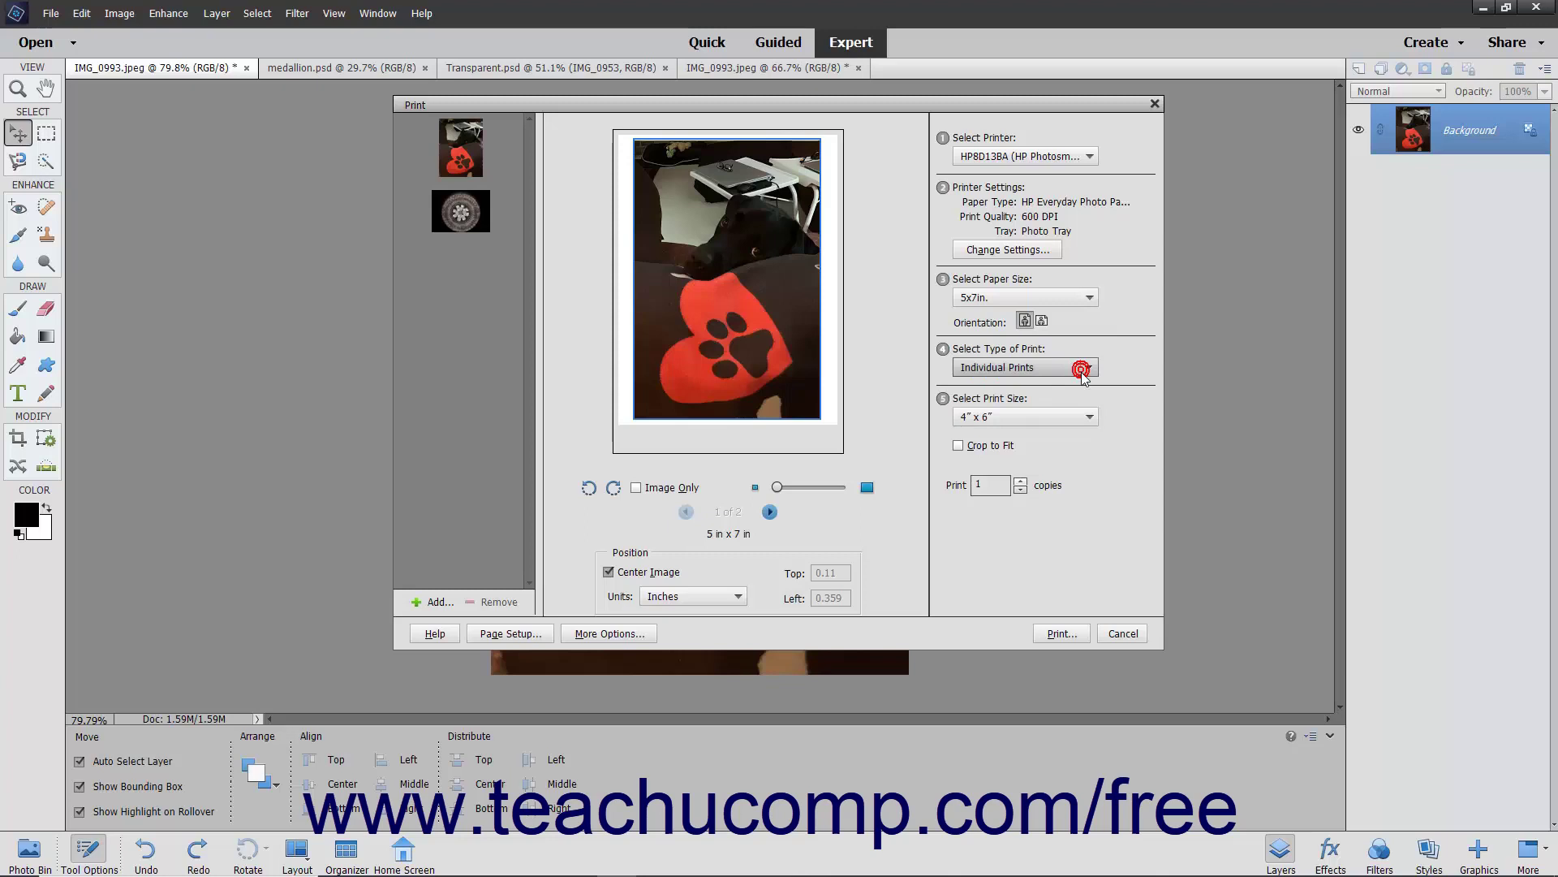
# - Choose the 5" x 7" print size with Crop to Fit on, then go to the copies field
pyautogui.click(1070, 416)
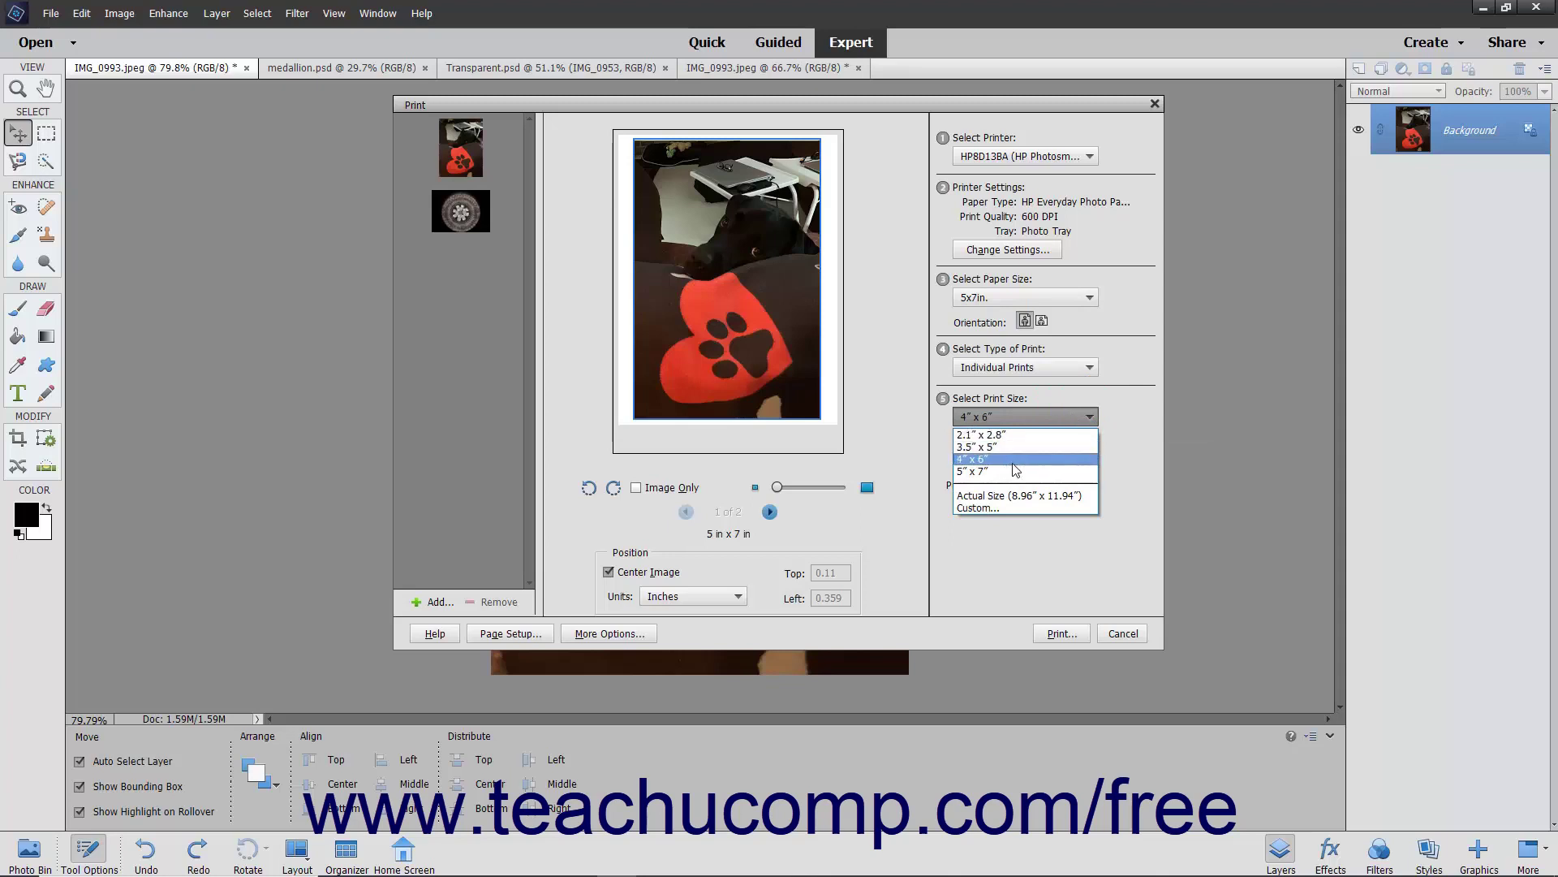
pyautogui.click(1055, 470)
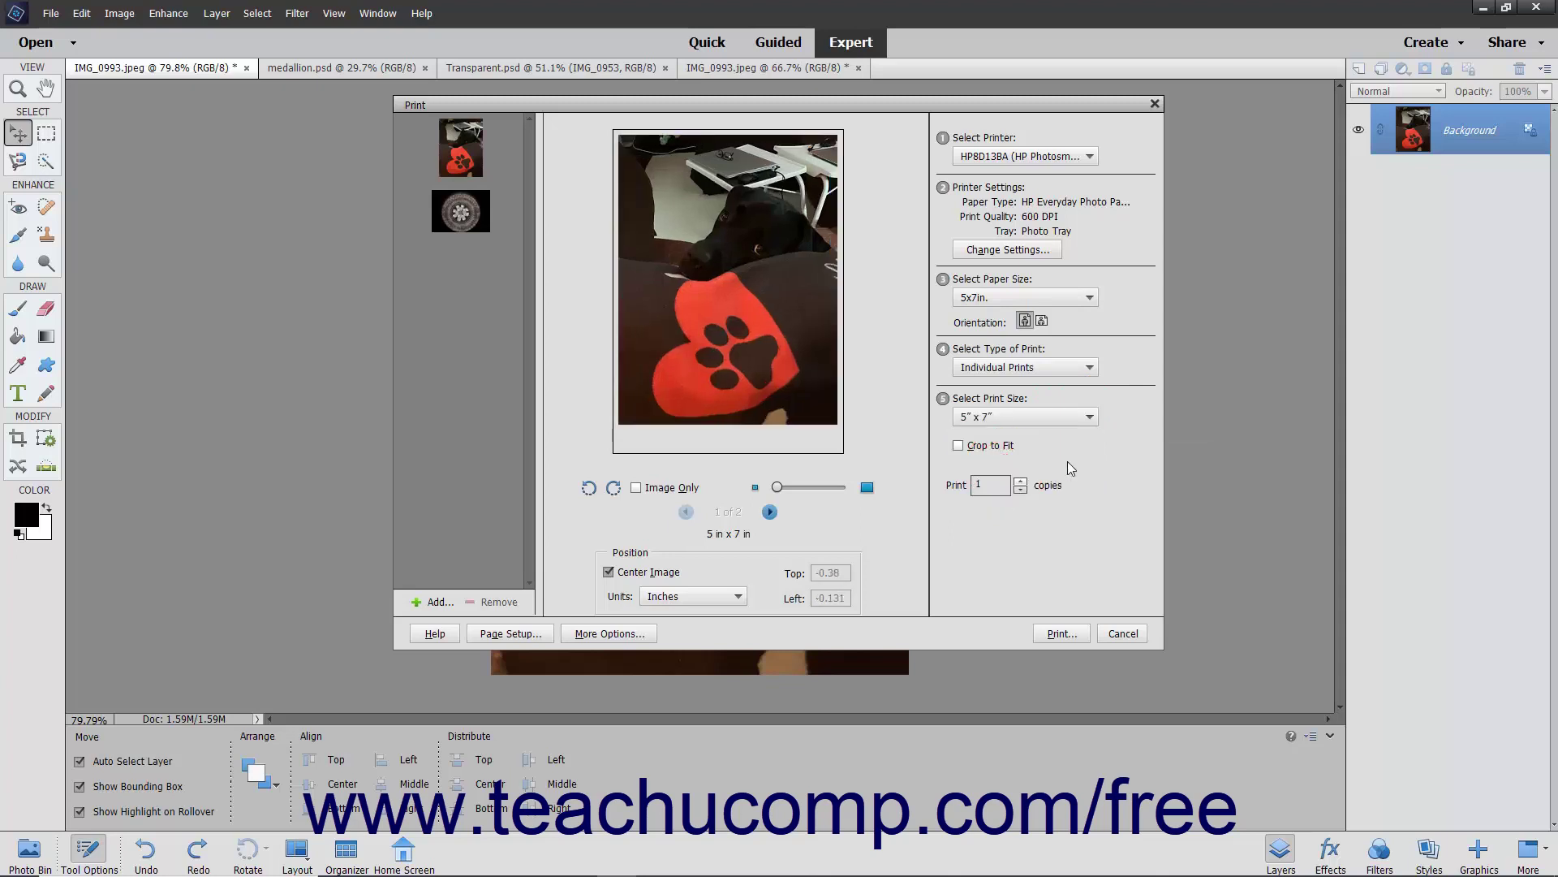
pyautogui.click(987, 448)
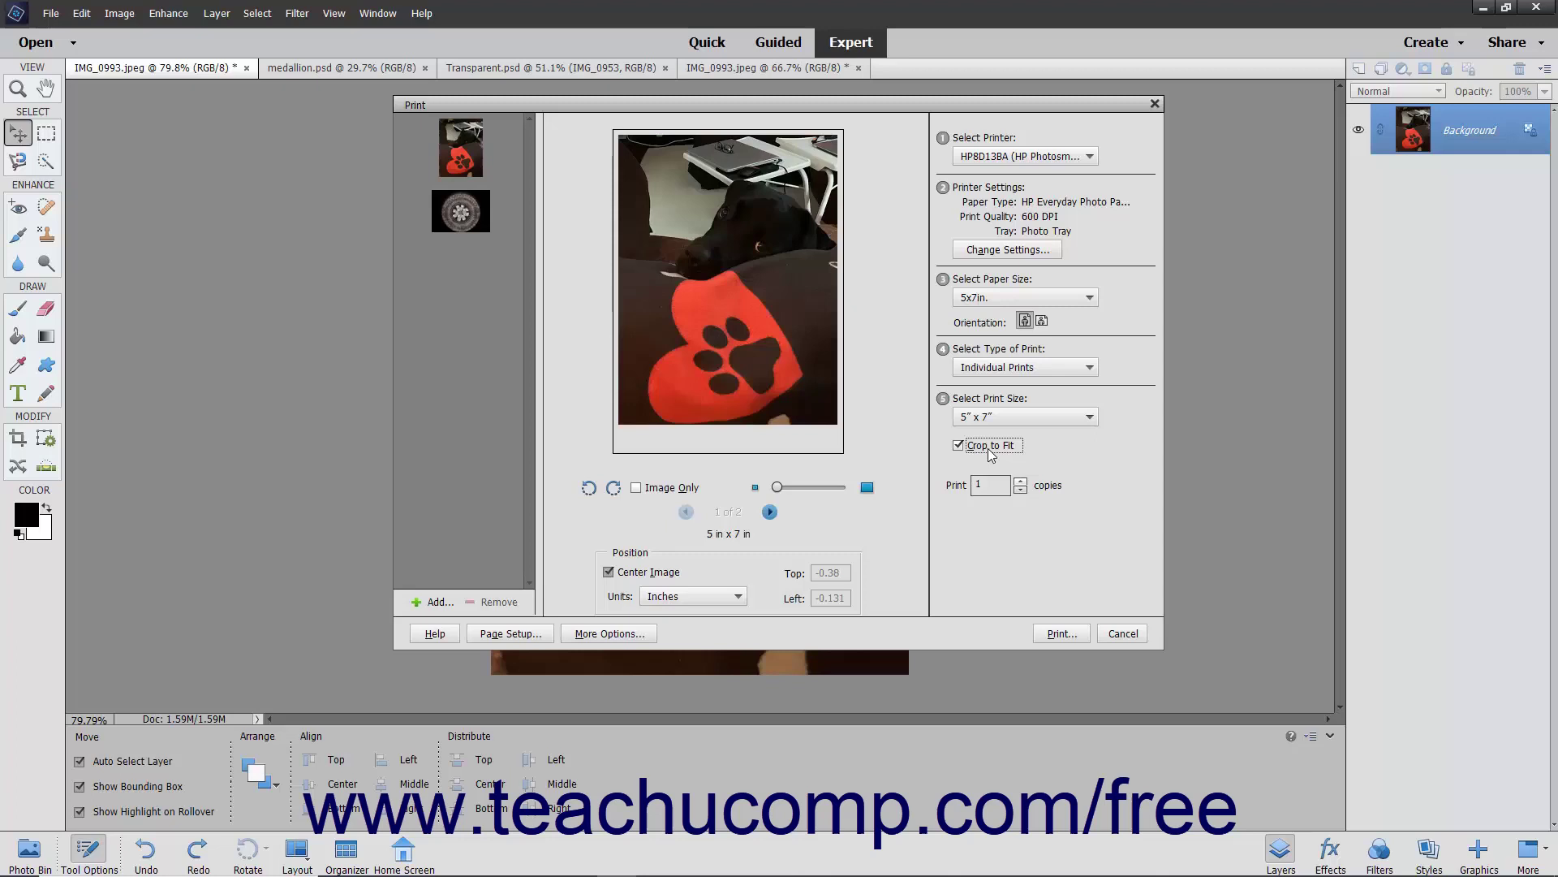
pyautogui.click(1000, 490)
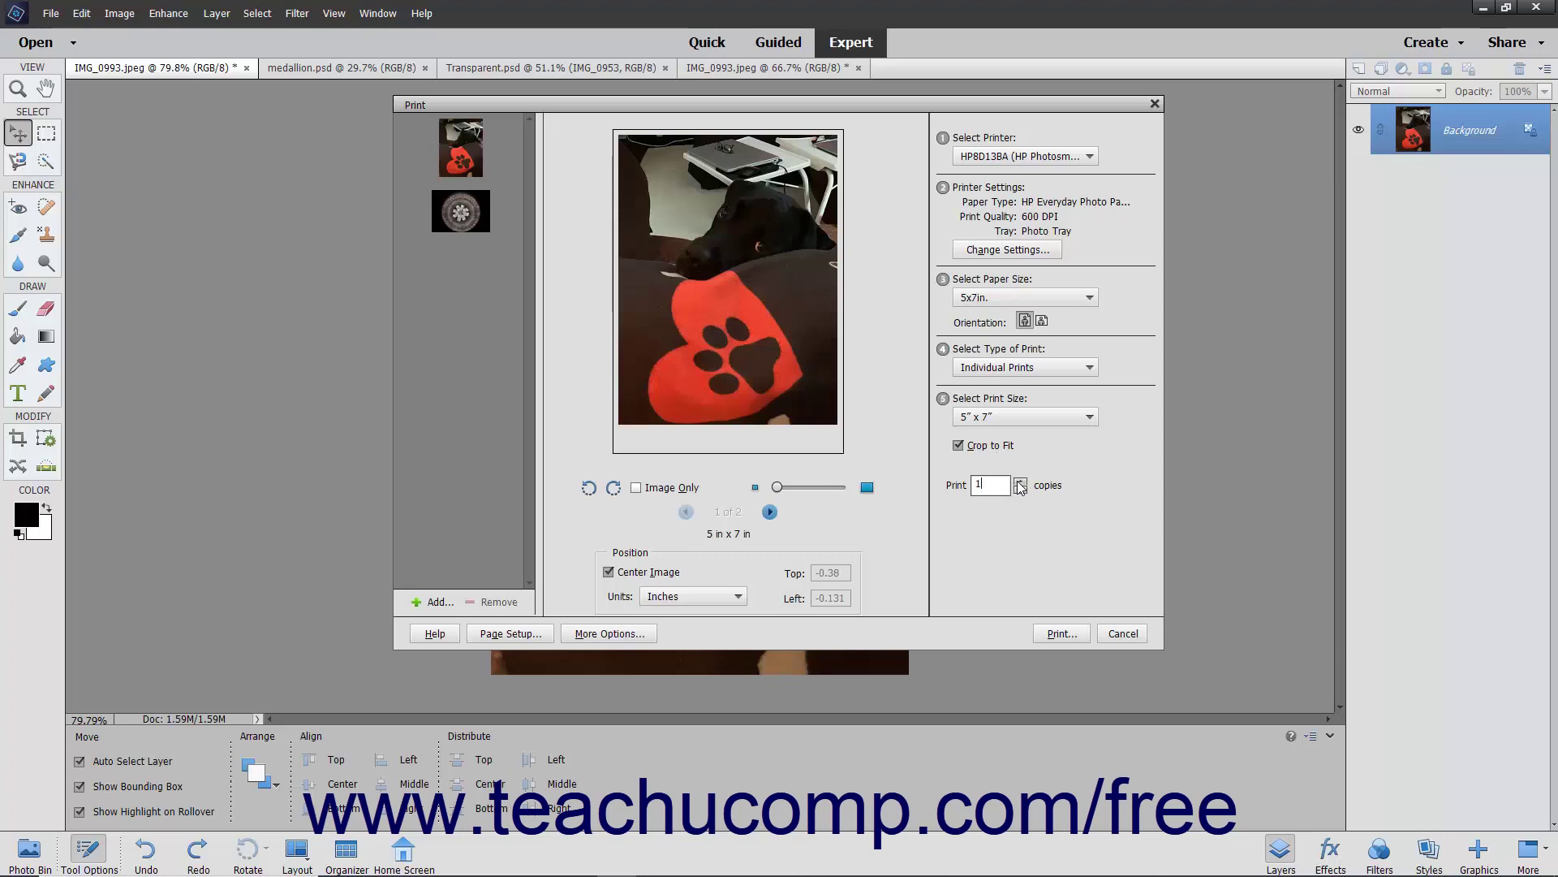
pyautogui.click(1018, 480)
pyautogui.click(537, 636)
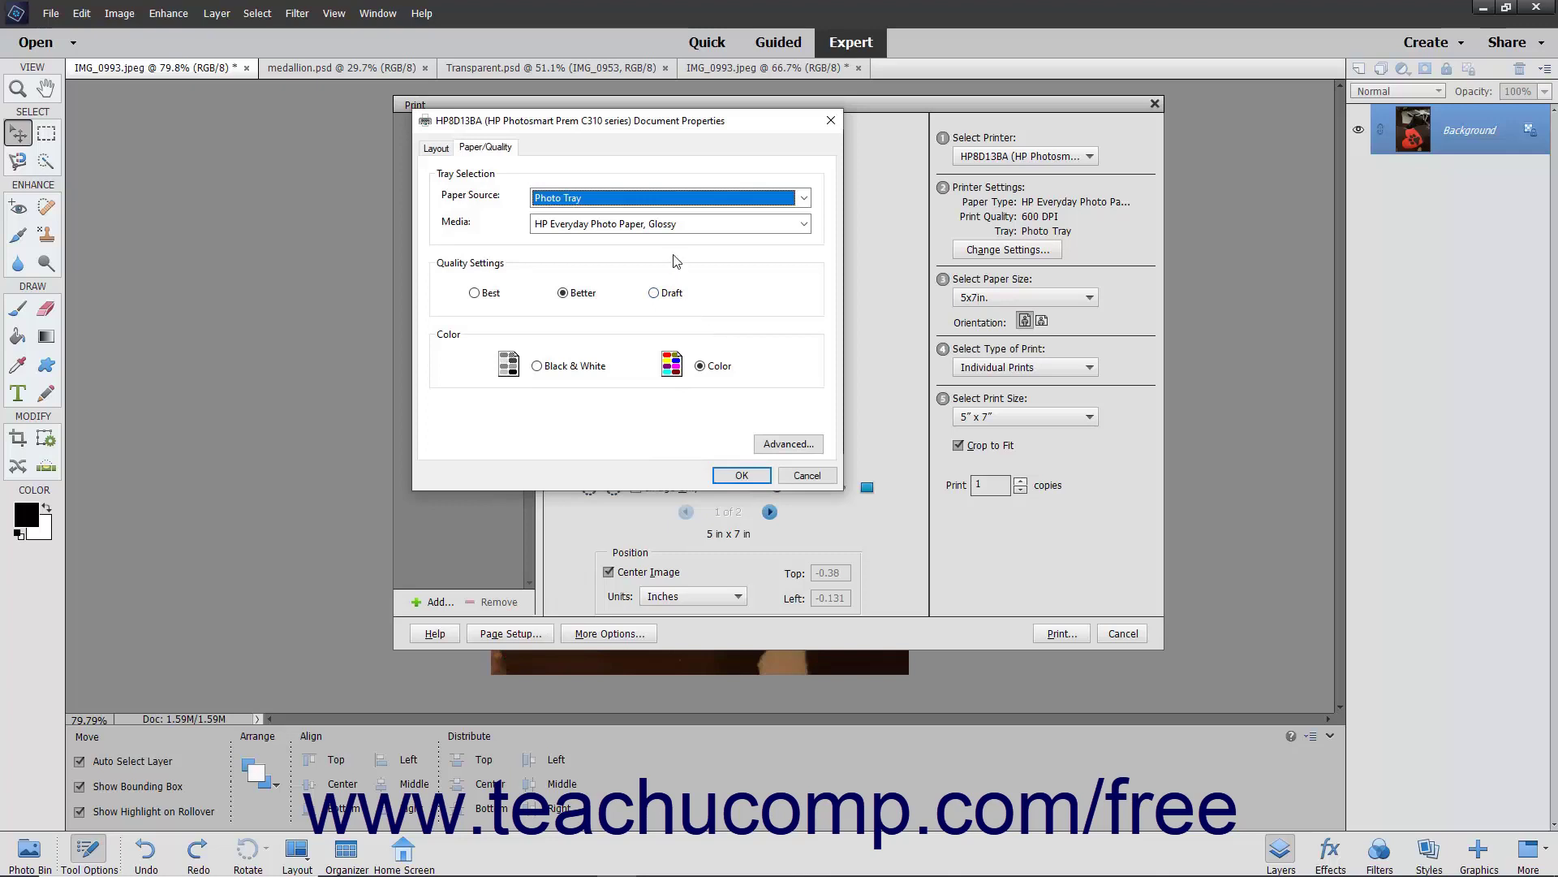
pyautogui.click(436, 148)
pyautogui.click(474, 148)
pyautogui.click(738, 478)
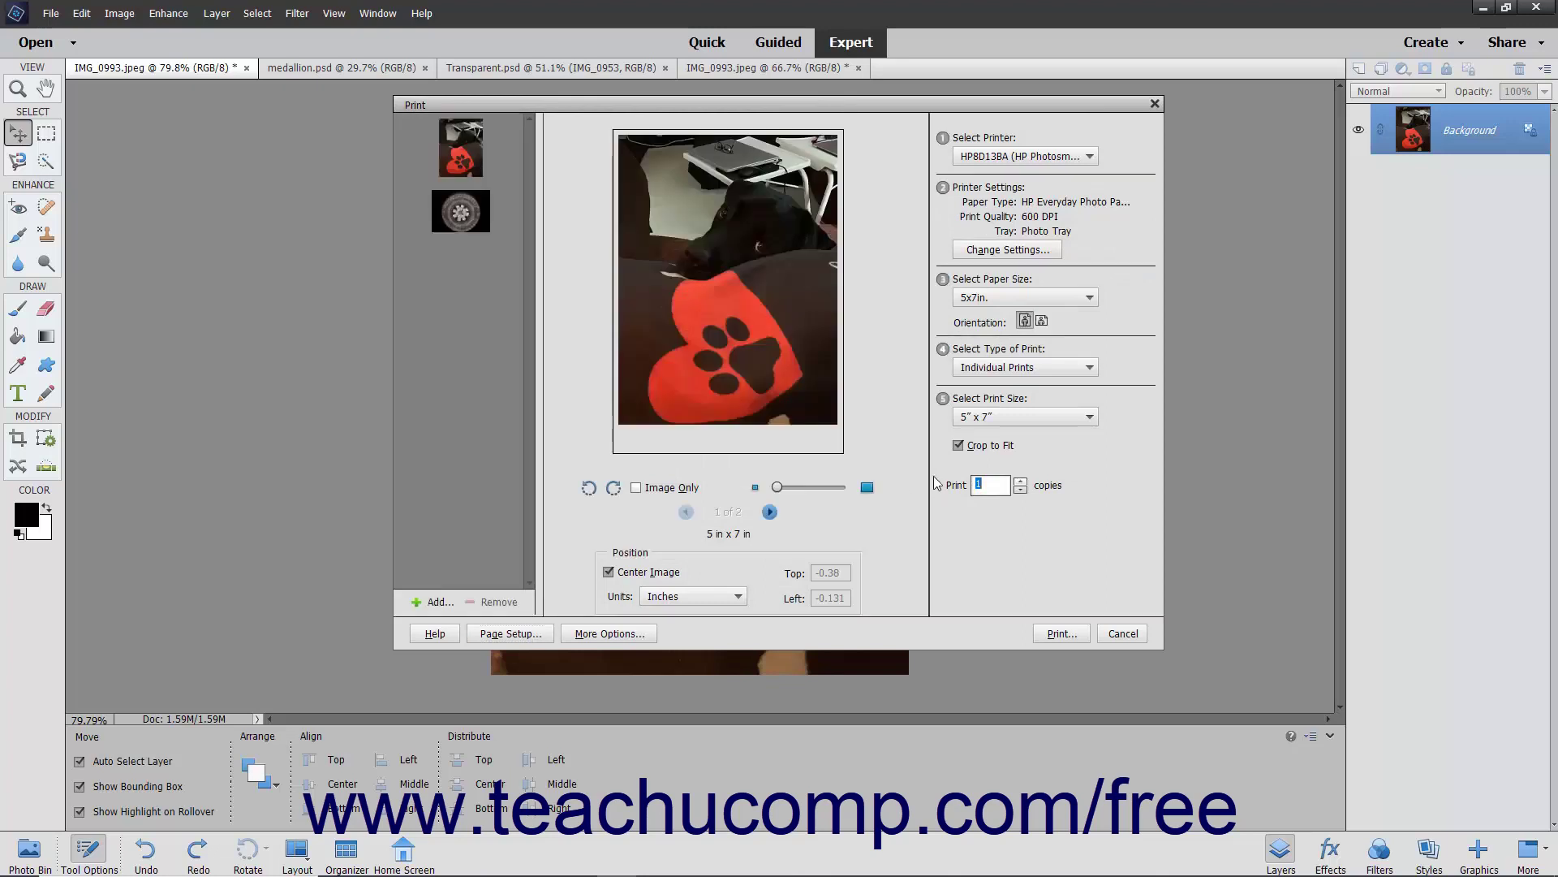
# - Turn Crop to Fit off and print, continuing past the under-300-dpi warning
pyautogui.click(959, 445)
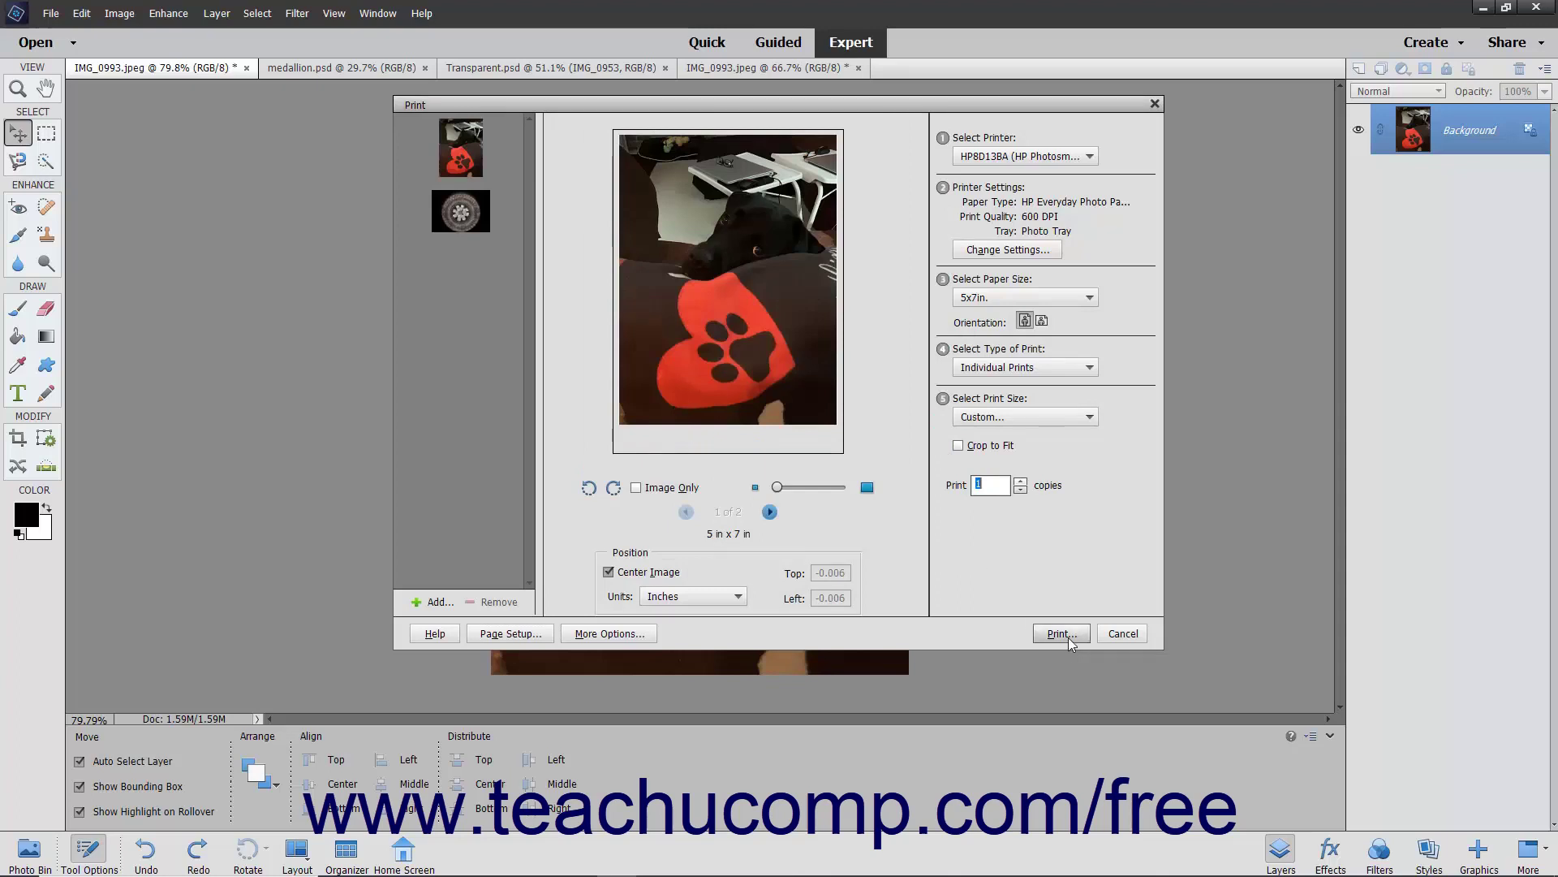
pyautogui.click(1067, 636)
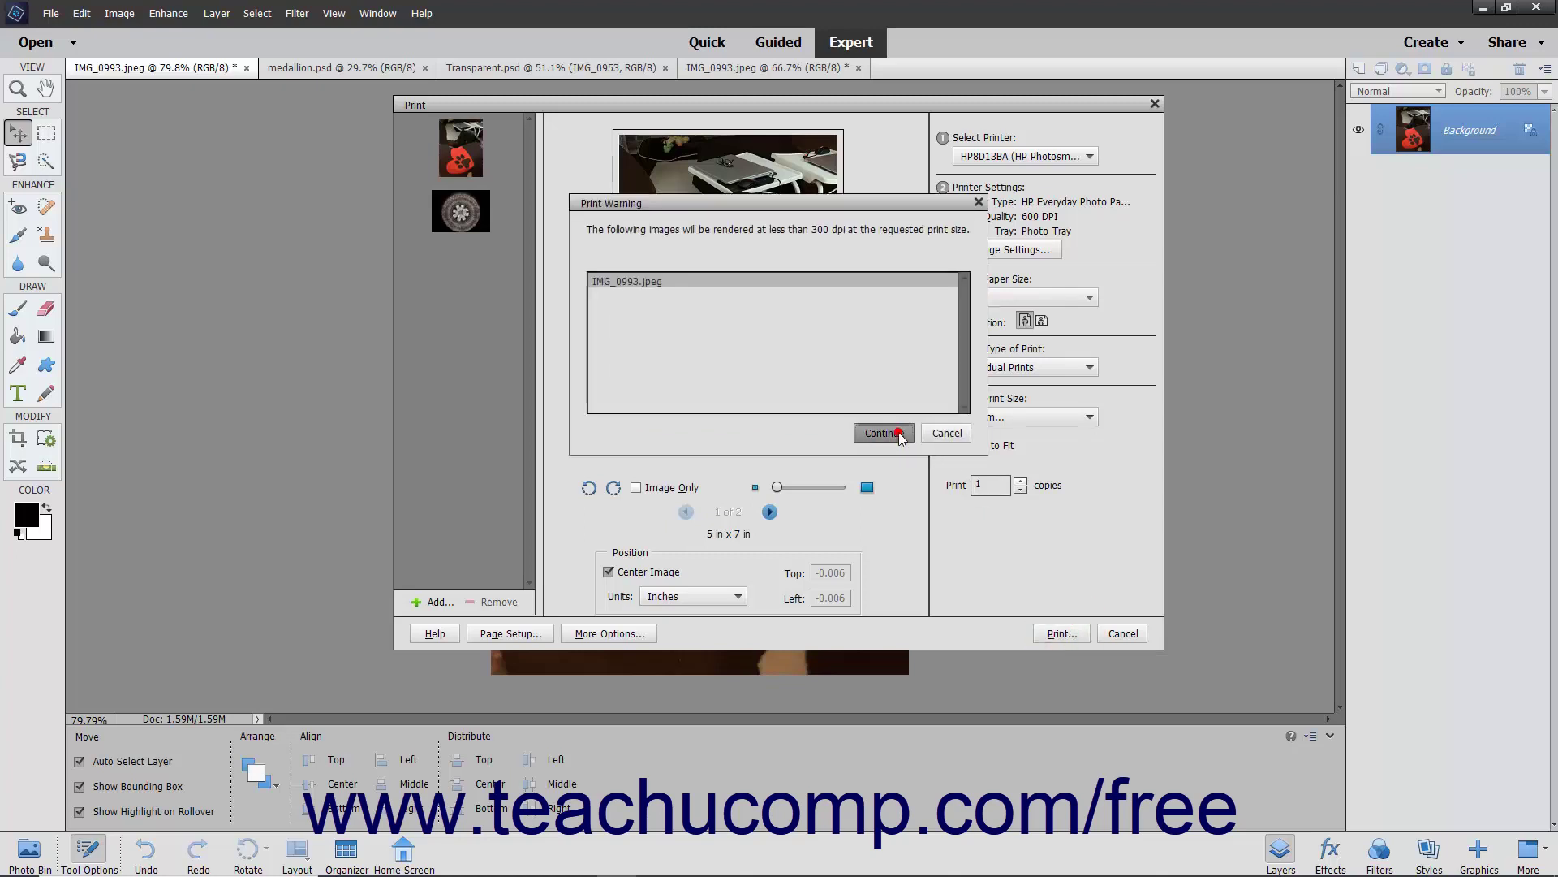
pyautogui.click(899, 434)
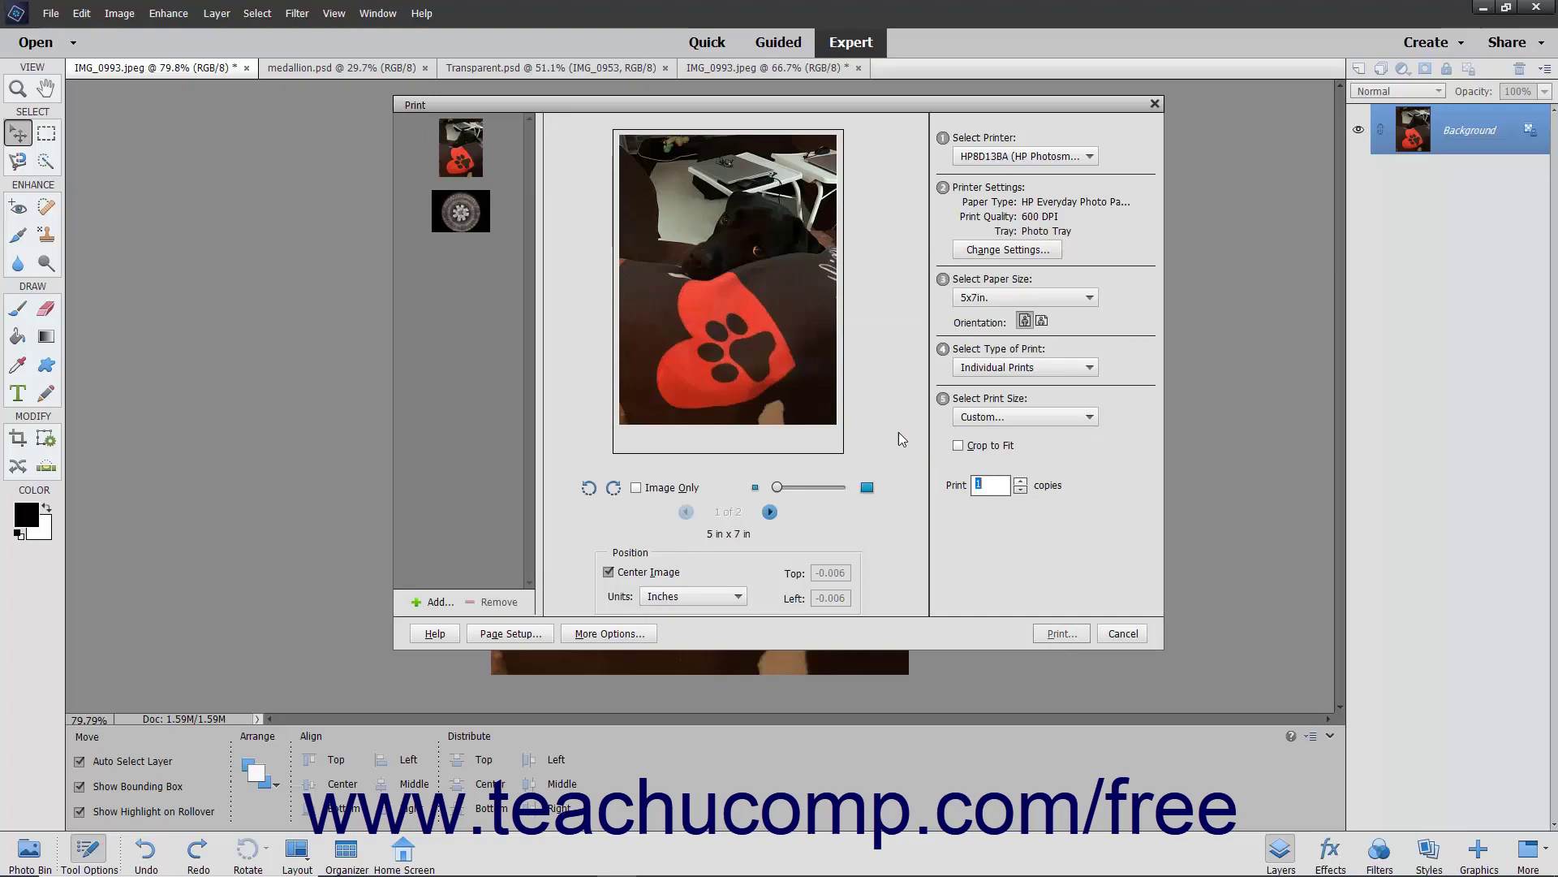